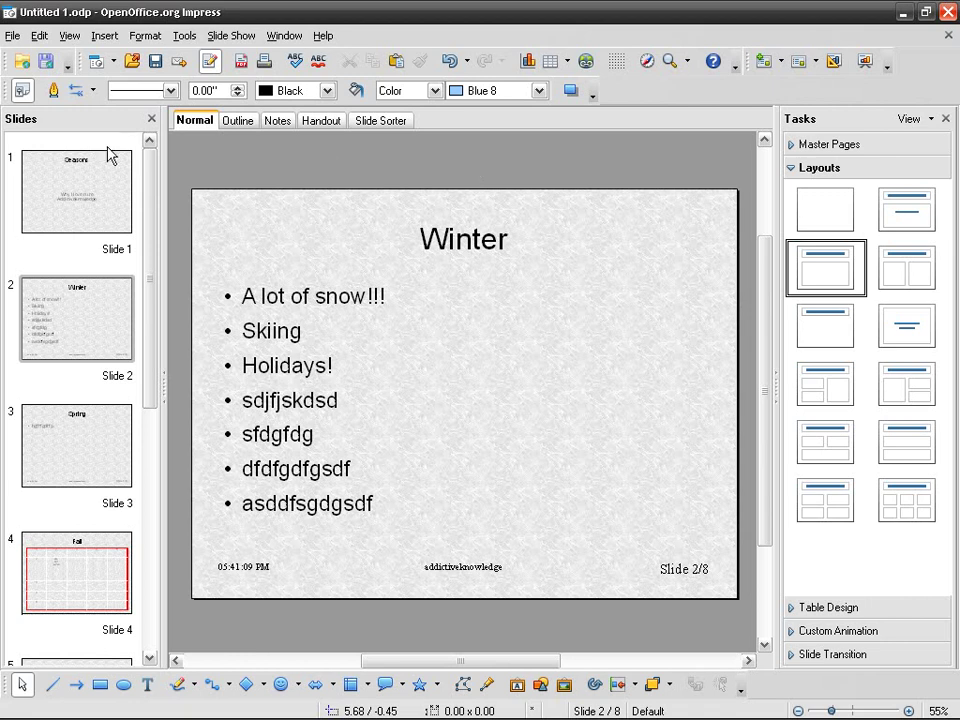
# Play the Seasons slide show full-screen from slide 1, then exit back to editing.
pyautogui.click(82, 192)
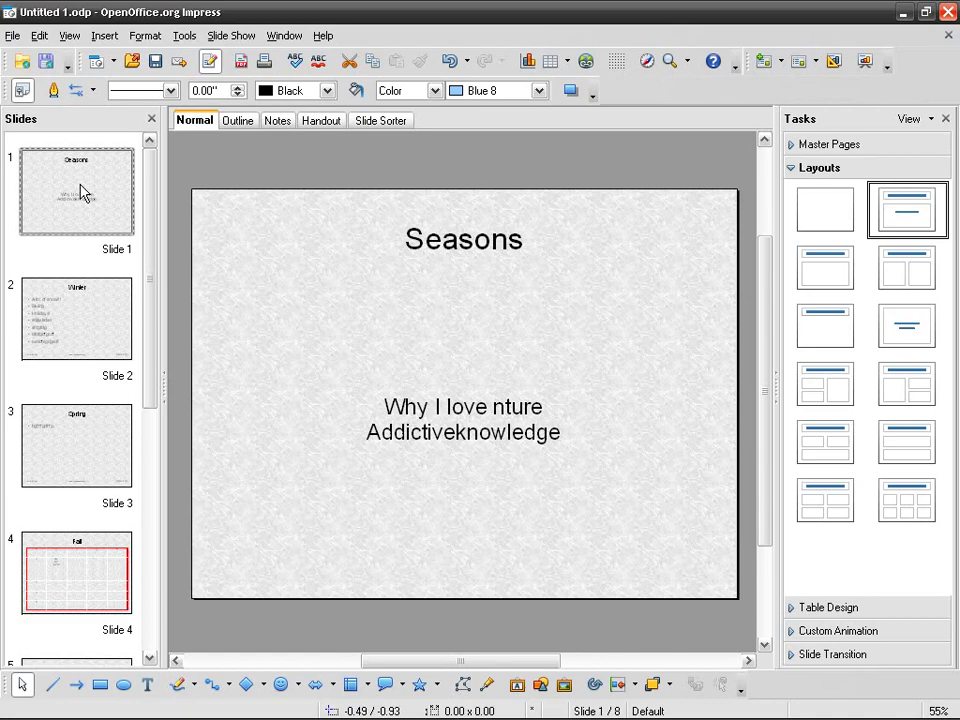
pyautogui.click(231, 36)
pyautogui.click(240, 60)
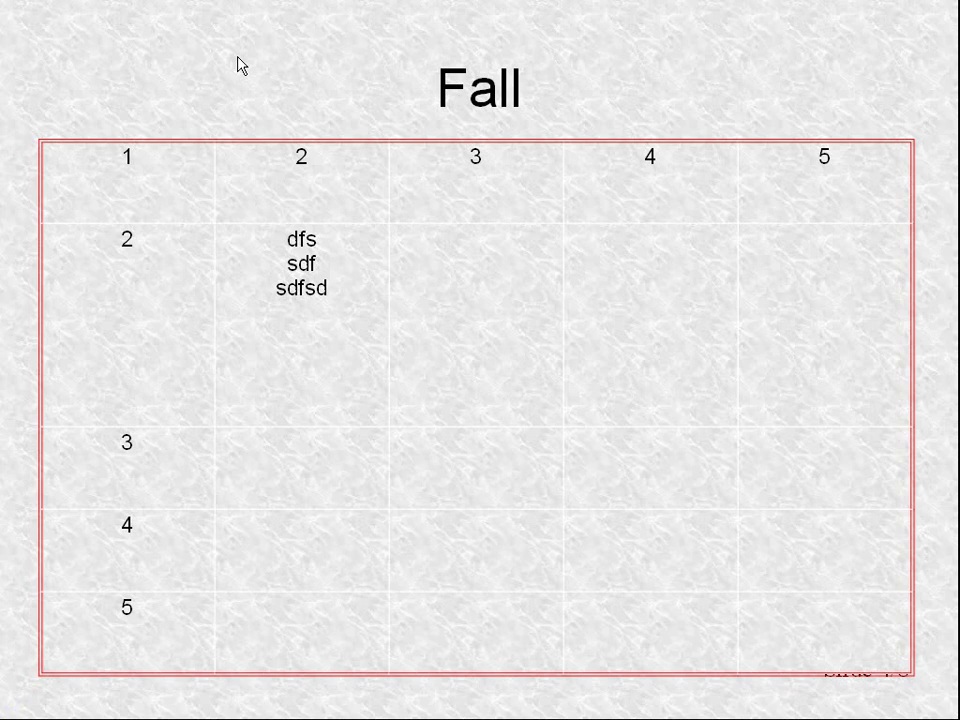
pyautogui.press('Escape')
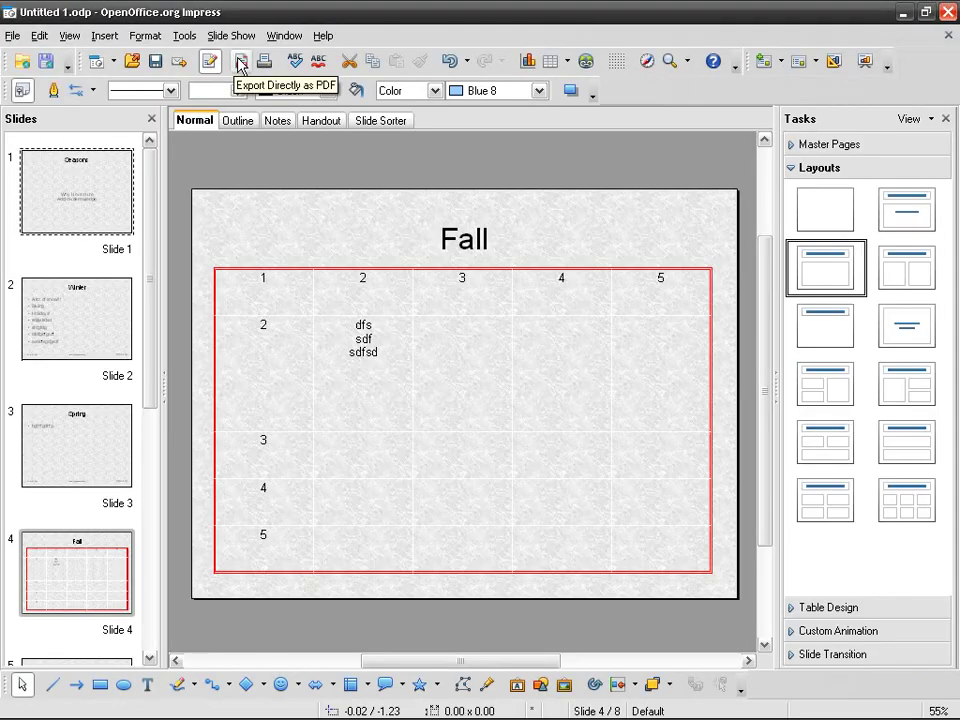
pyautogui.click(360, 183)
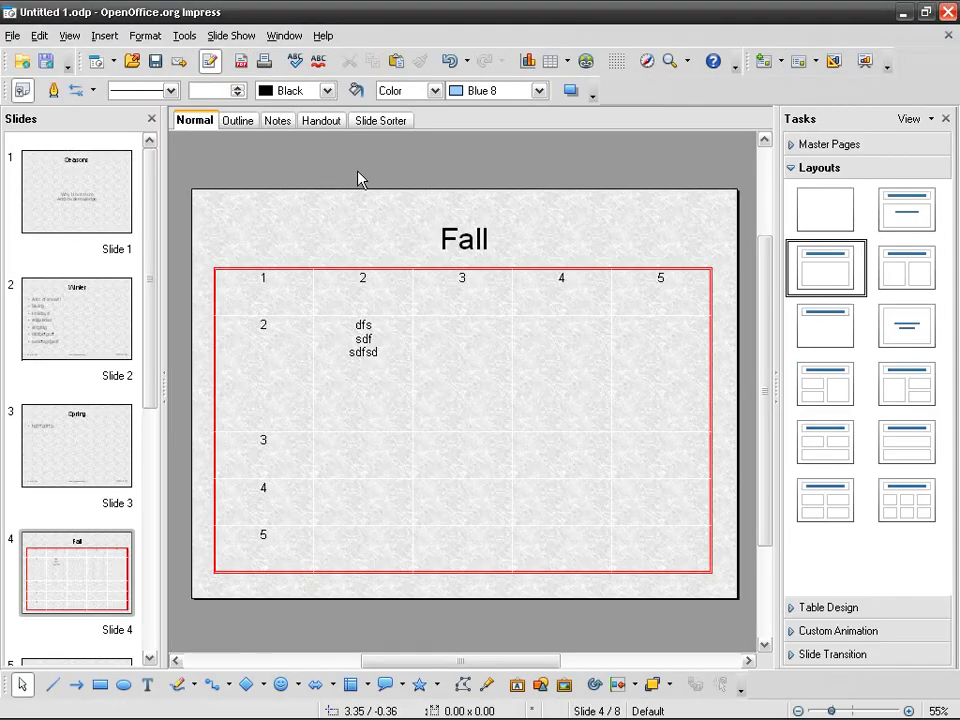
# Enable automatic preview and assign the Wipe Up transition to the Seasons title slide.
pyautogui.click(846, 658)
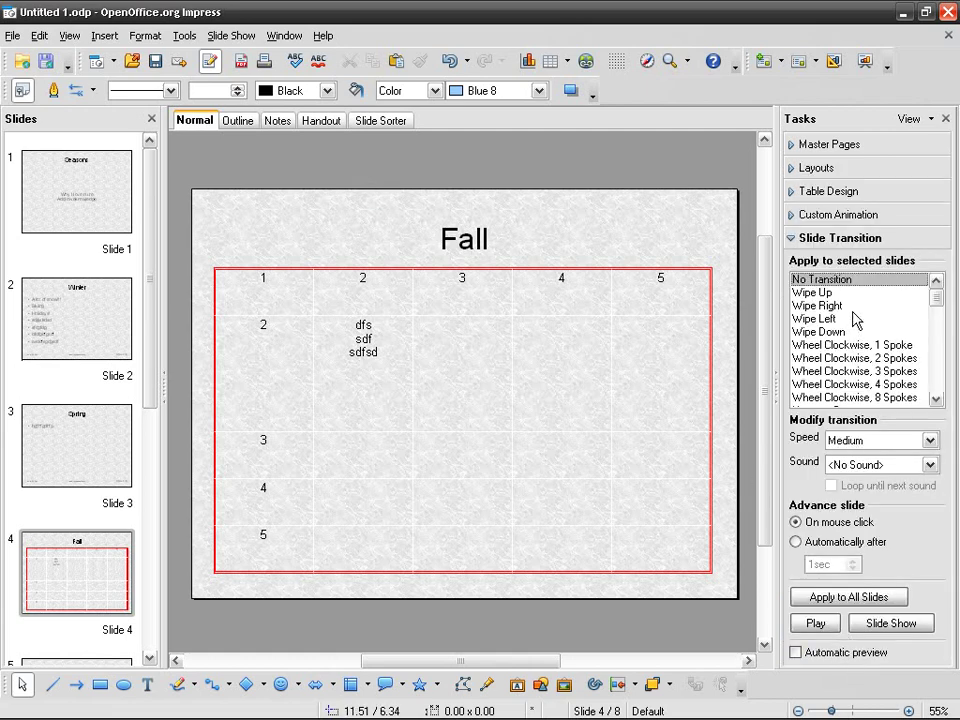
pyautogui.click(70, 217)
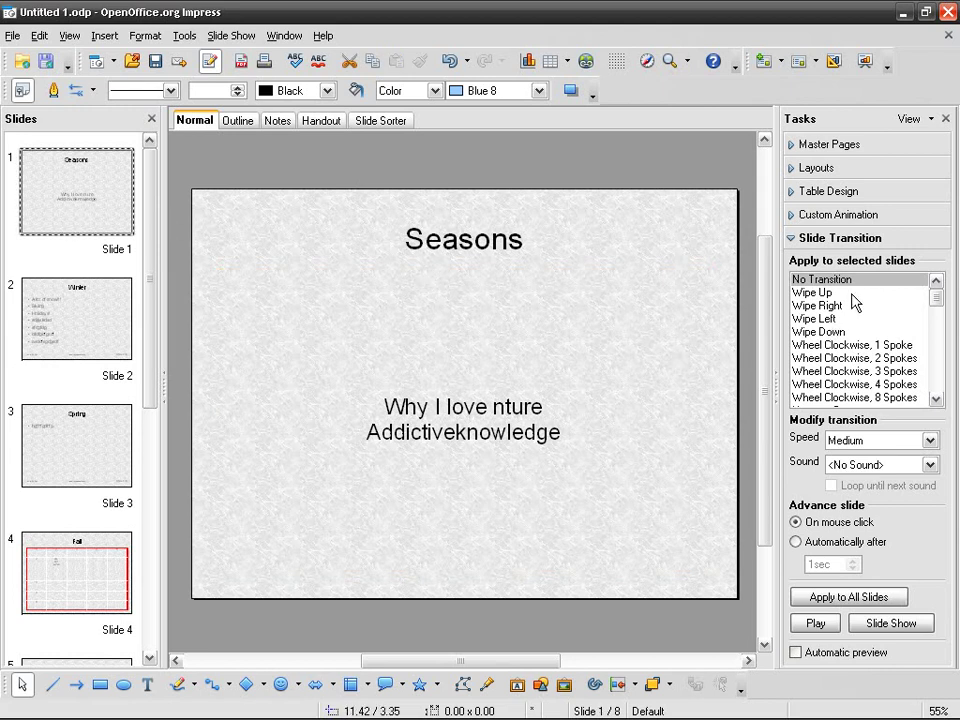
pyautogui.click(795, 653)
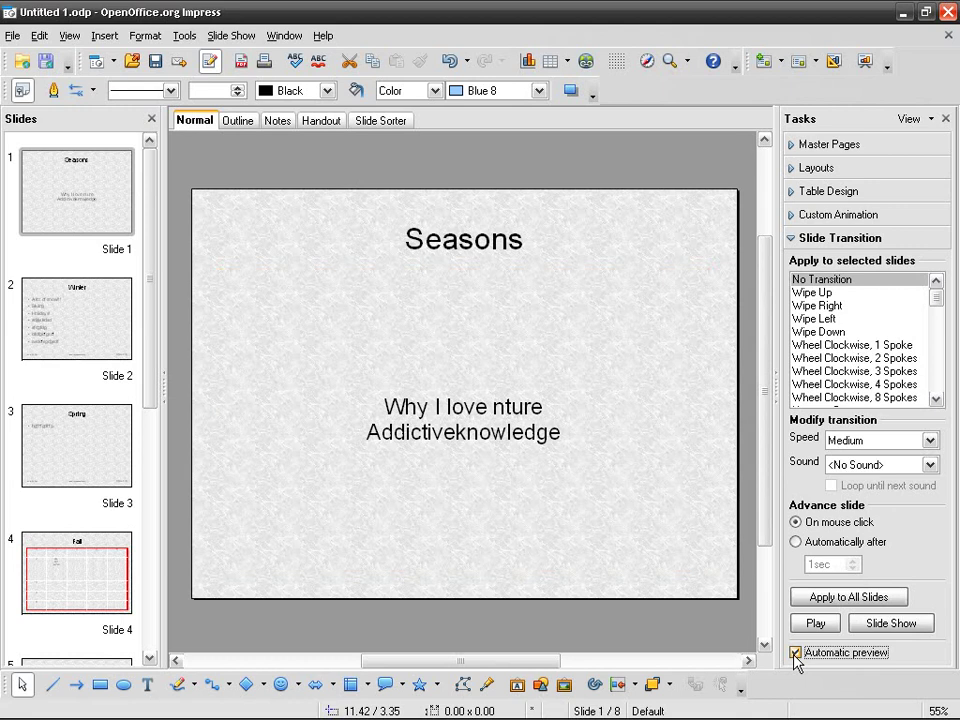
pyautogui.click(828, 293)
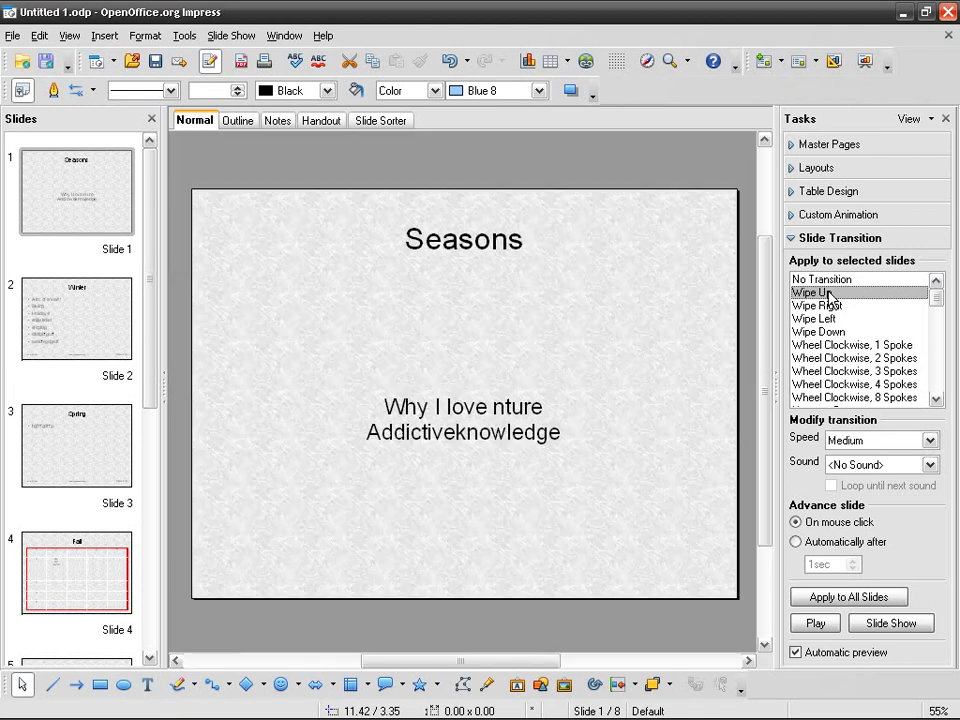
# Try Wipe Right on the Winter slide and Wipe Left on the Spring slide.
pyautogui.click(82, 324)
pyautogui.click(815, 292)
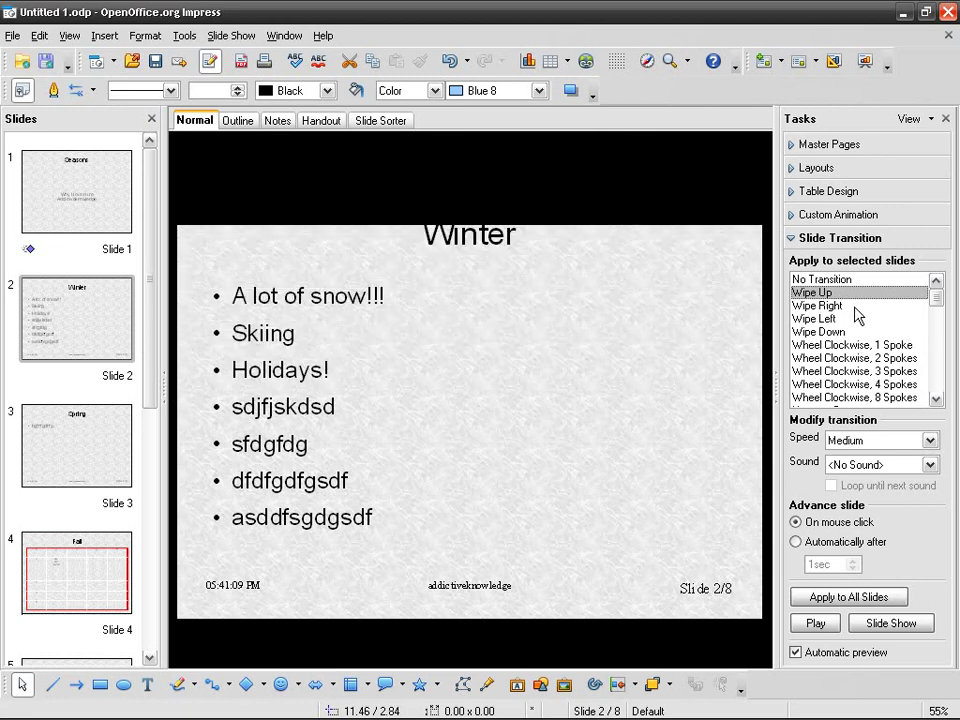
pyautogui.click(797, 306)
pyautogui.click(100, 446)
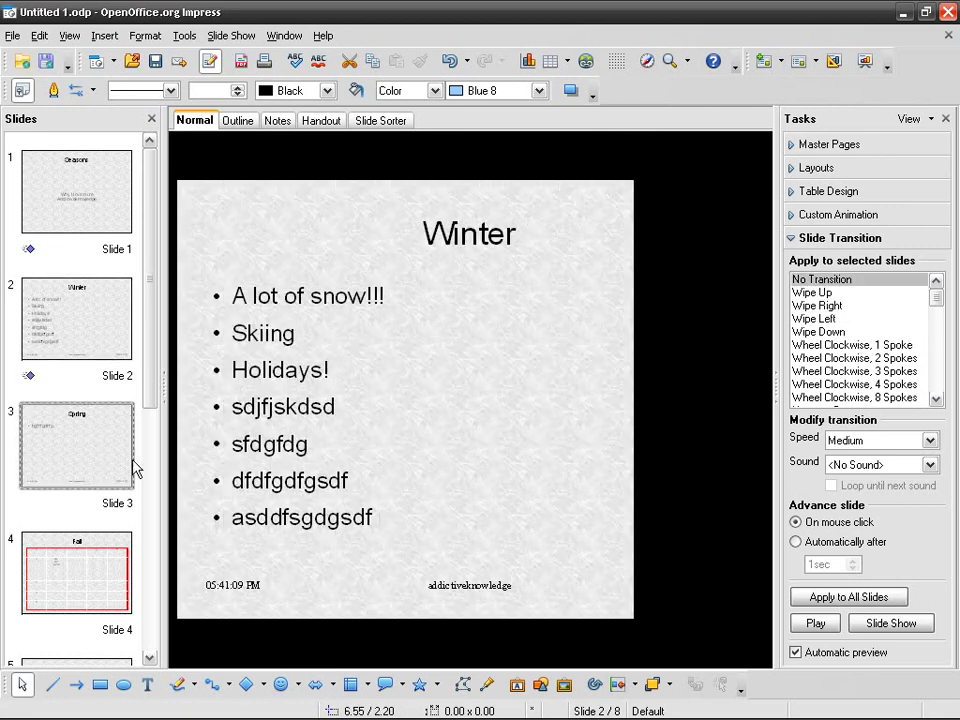
pyautogui.click(846, 319)
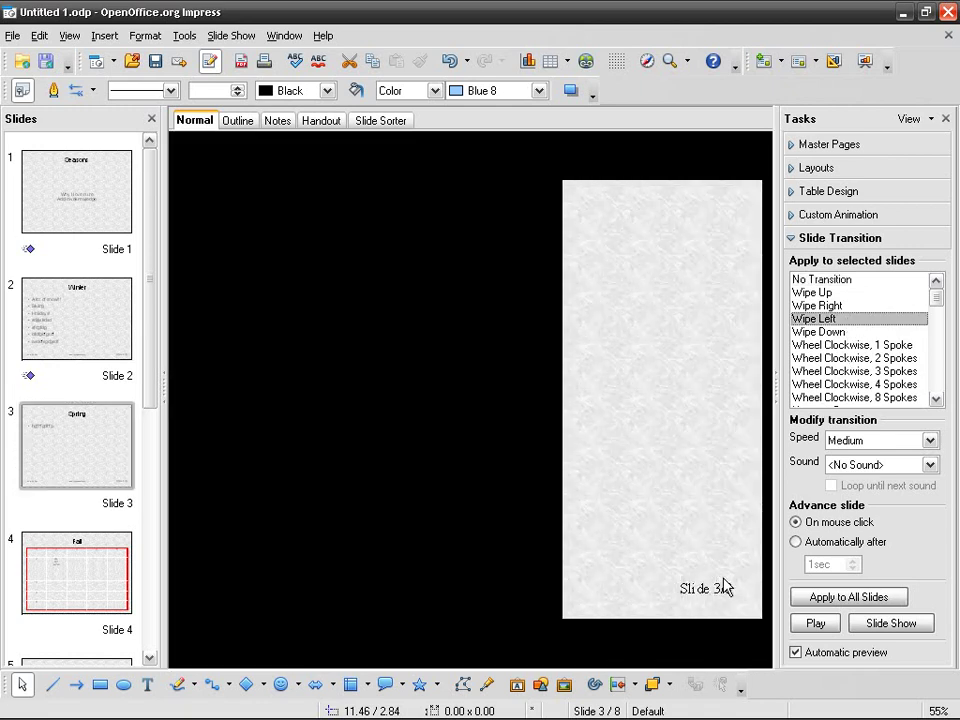
# Set the title slide back to Wipe Up and apply it to all slides.
pyautogui.click(72, 220)
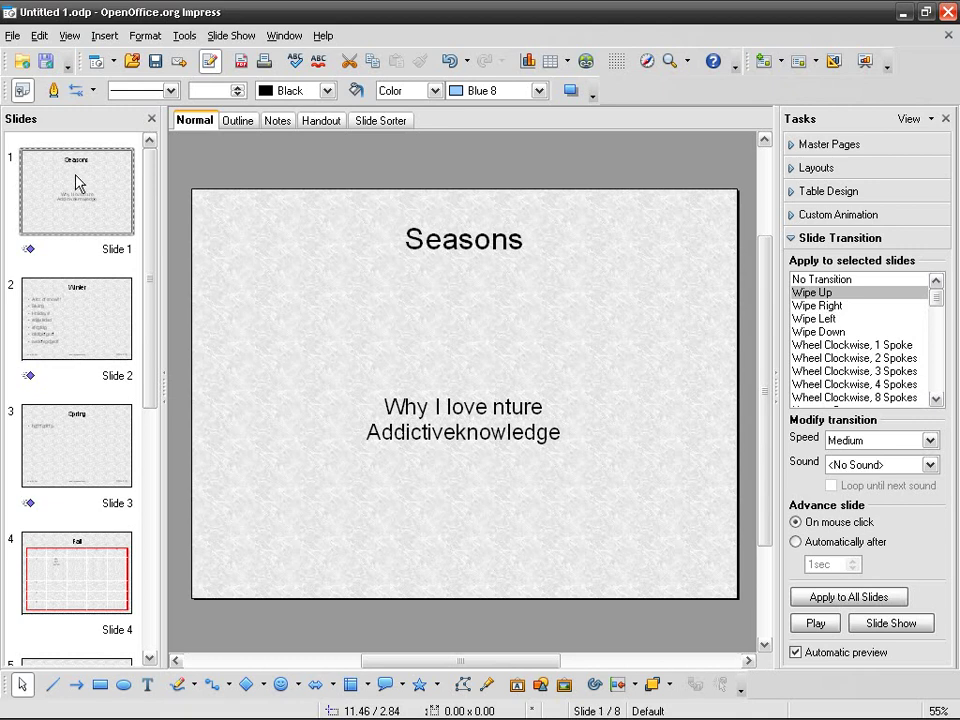
pyautogui.click(829, 293)
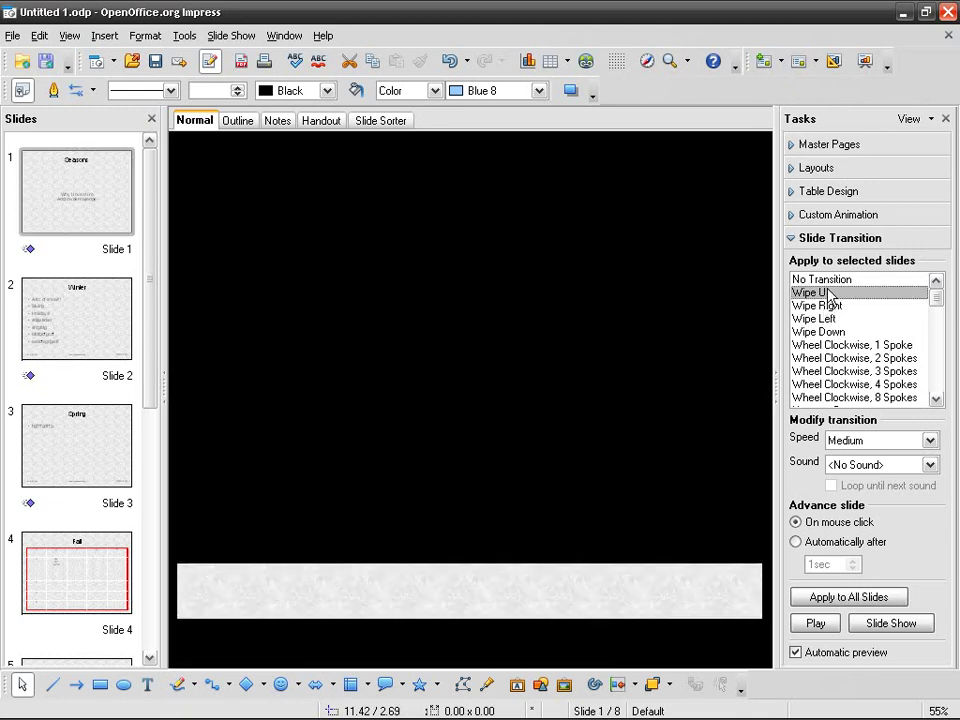
pyautogui.click(866, 605)
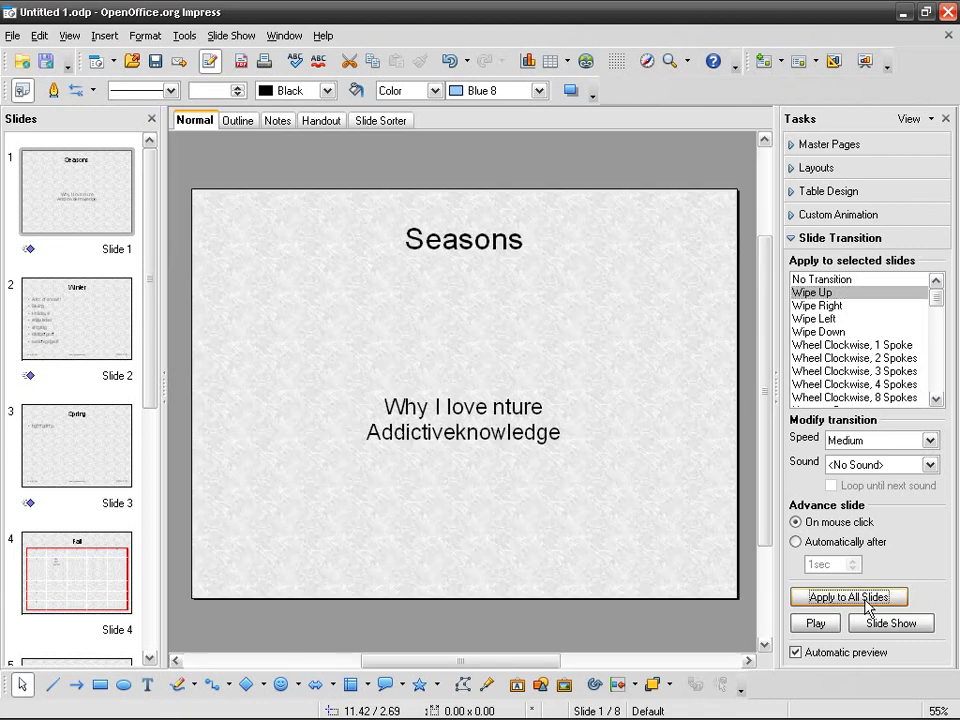
pyautogui.click(88, 321)
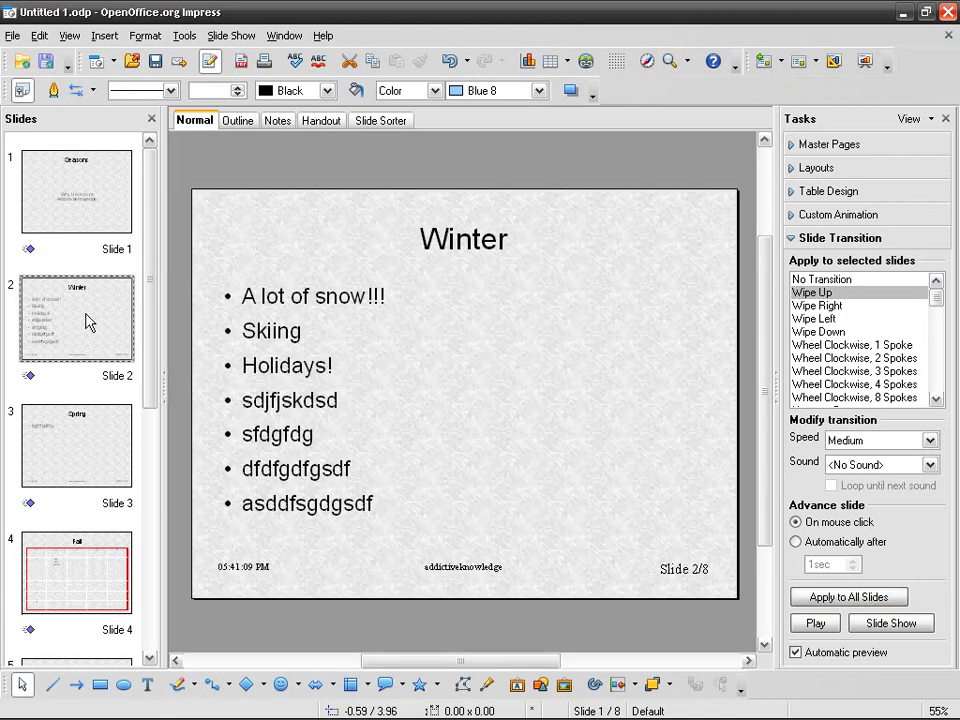
# Set the sound of the Winter slide's first animation effect to (No sound).
pyautogui.click(840, 215)
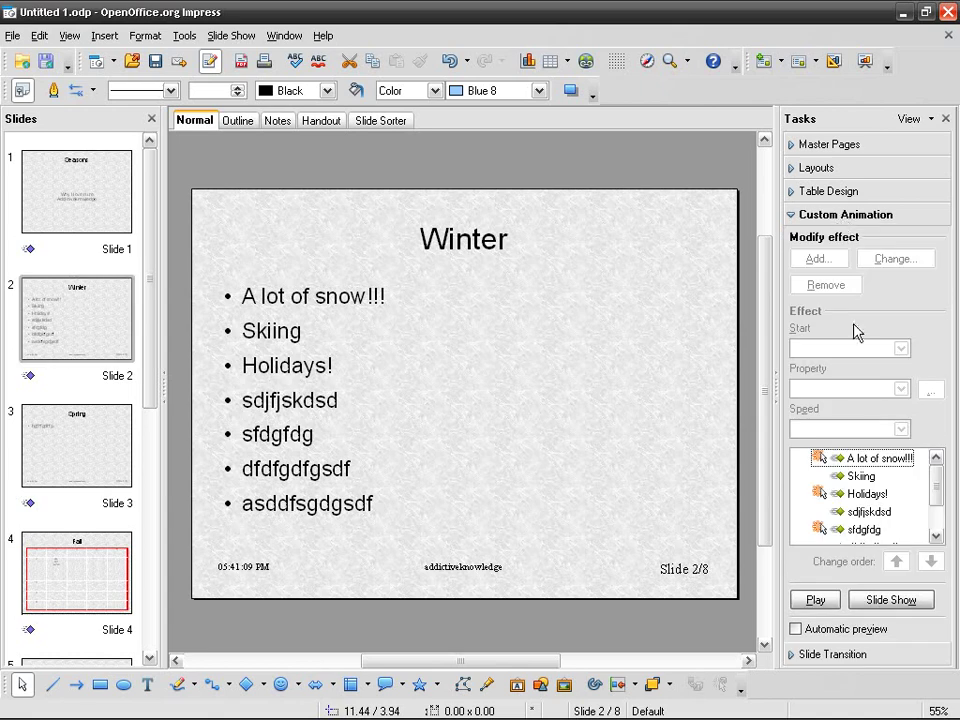
pyautogui.rightClick(850, 463)
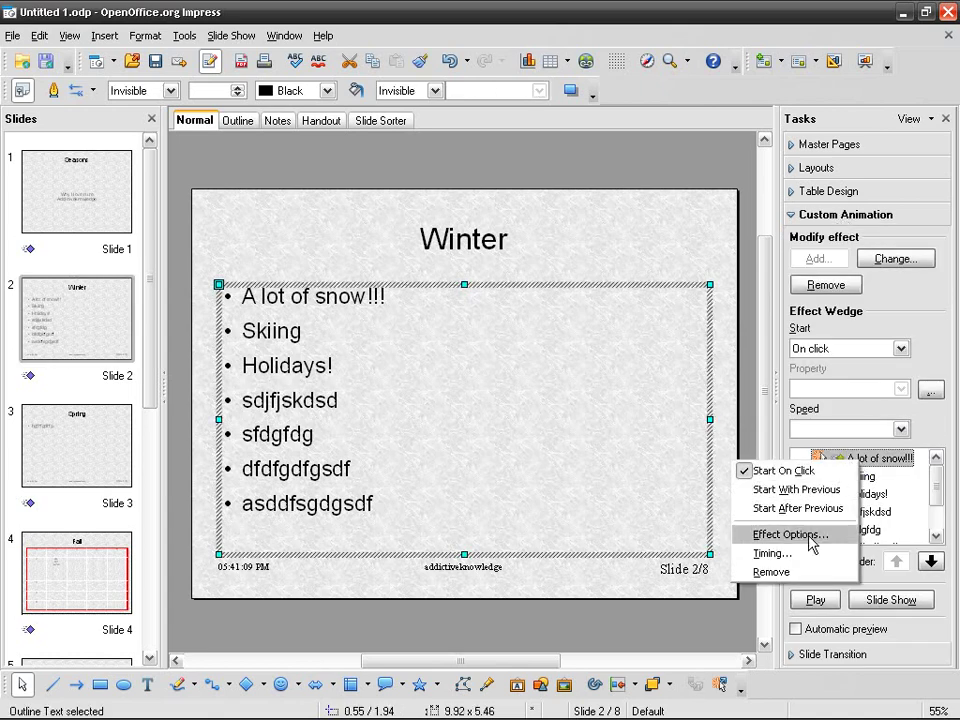
pyautogui.click(775, 551)
pyautogui.click(261, 236)
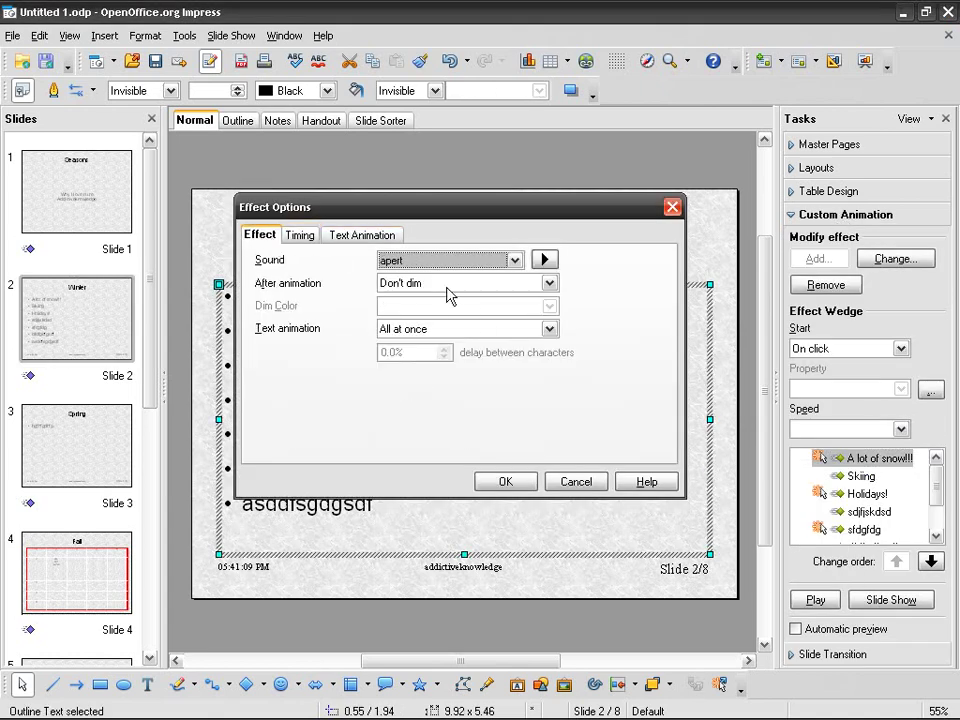
pyautogui.click(493, 262)
pyautogui.scroll(1, 478, 289)
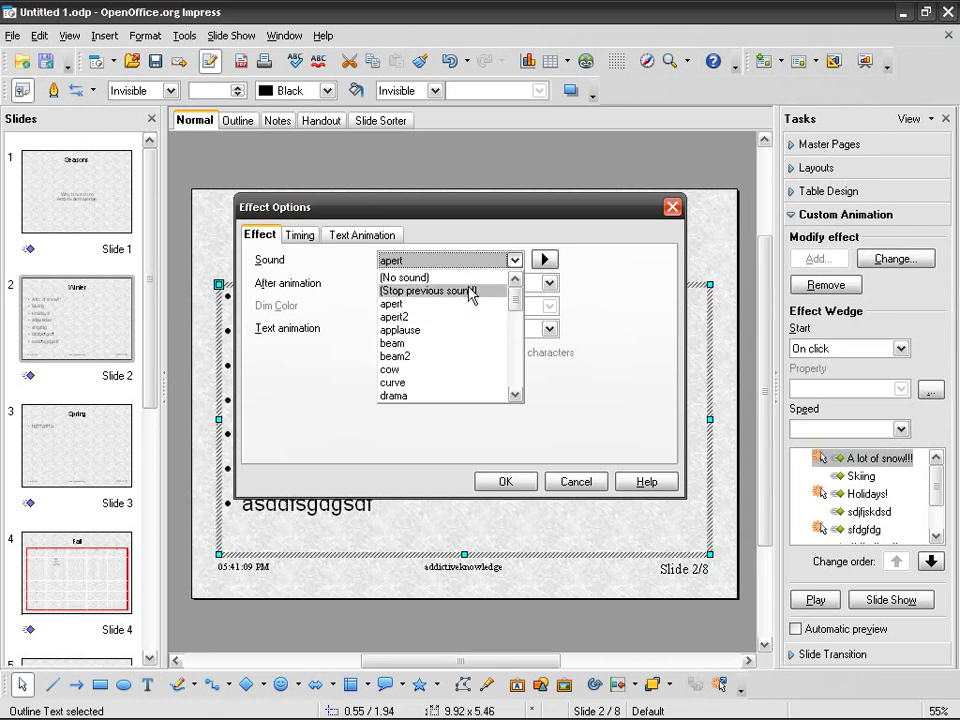
pyautogui.click(467, 275)
# Confirm the silent first effect, then inspect the Skiing effect's options without changing them.
pyautogui.click(508, 482)
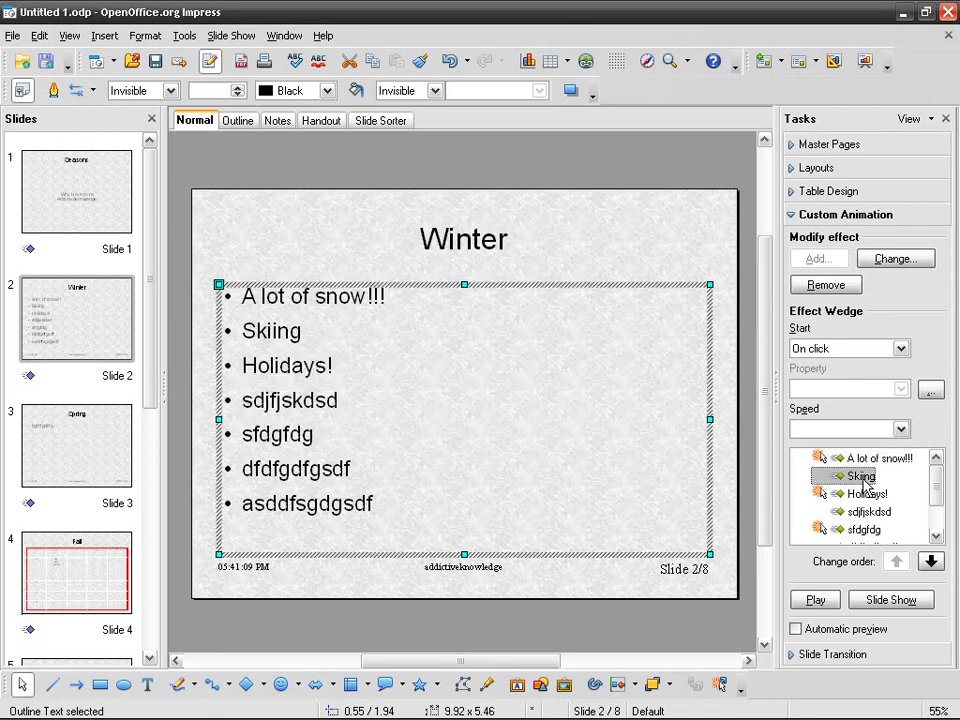
pyautogui.click(860, 462)
pyautogui.scroll(-1, 860, 462)
pyautogui.doubleClick(860, 459)
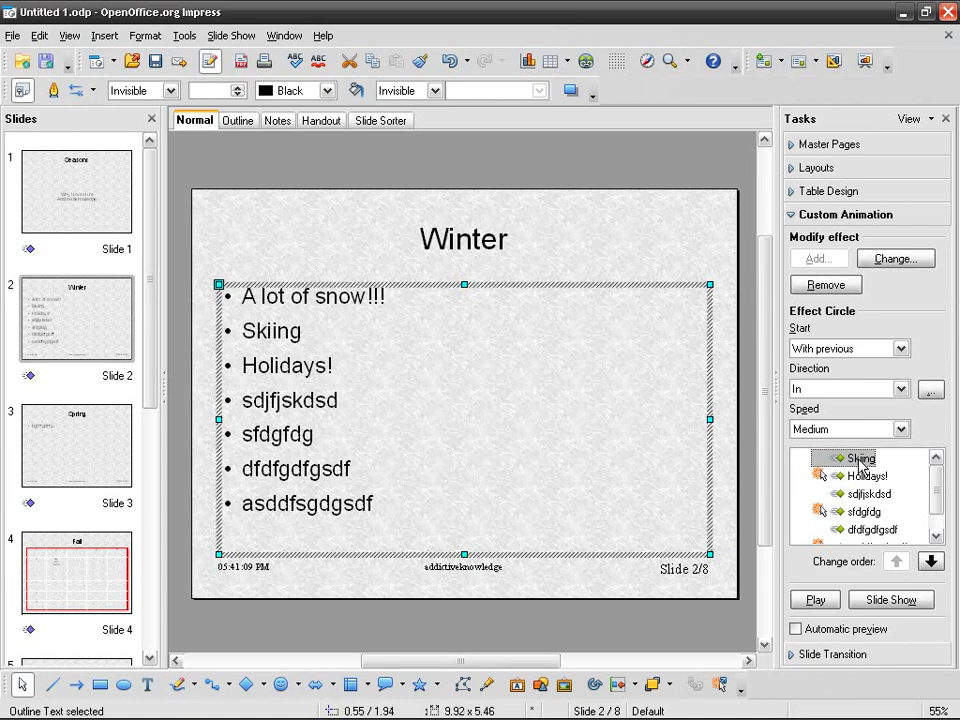
pyautogui.click(580, 482)
pyautogui.click(866, 474)
# Delete the Skiing, Holidays!, sdjfskdsd, sfdgfdg, dfdgfdfgsdf and asddfsgdgsdf animation effects.
pyautogui.click(858, 458)
pyautogui.press('Delete')
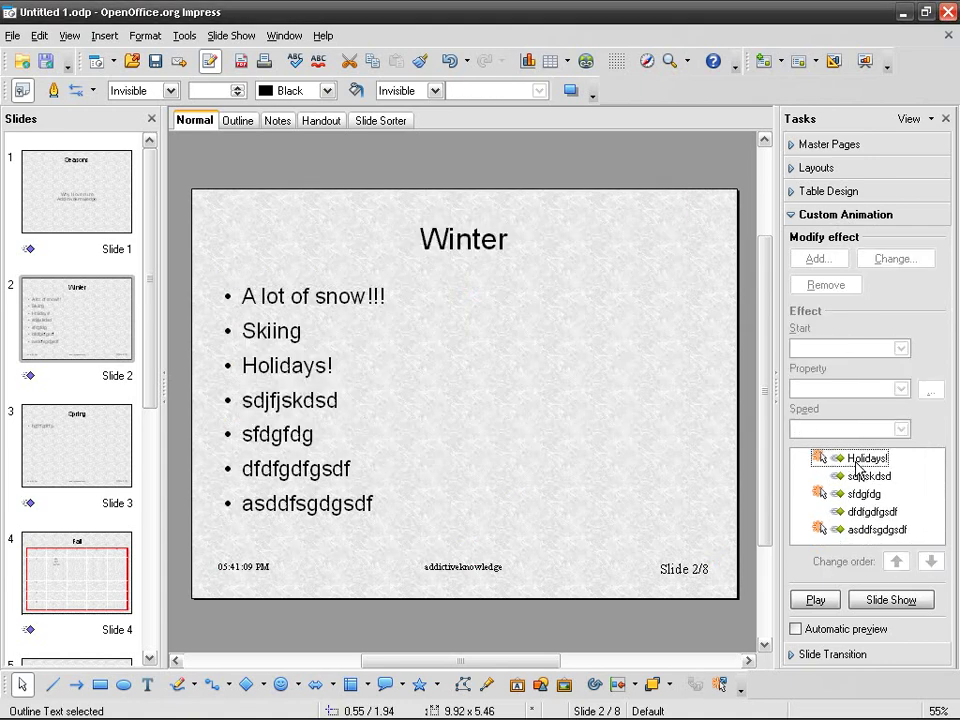
pyautogui.click(858, 459)
pyautogui.press('Delete')
pyautogui.click(858, 459)
pyautogui.press('Delete')
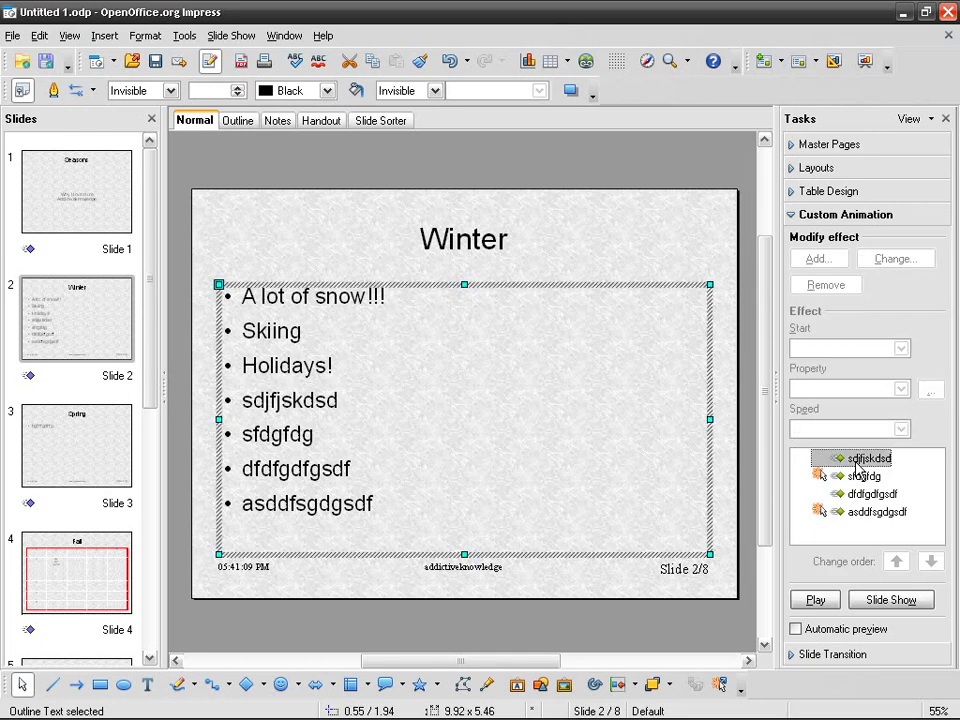
pyautogui.click(858, 459)
pyautogui.press('Delete')
pyautogui.click(860, 459)
pyautogui.press('Delete')
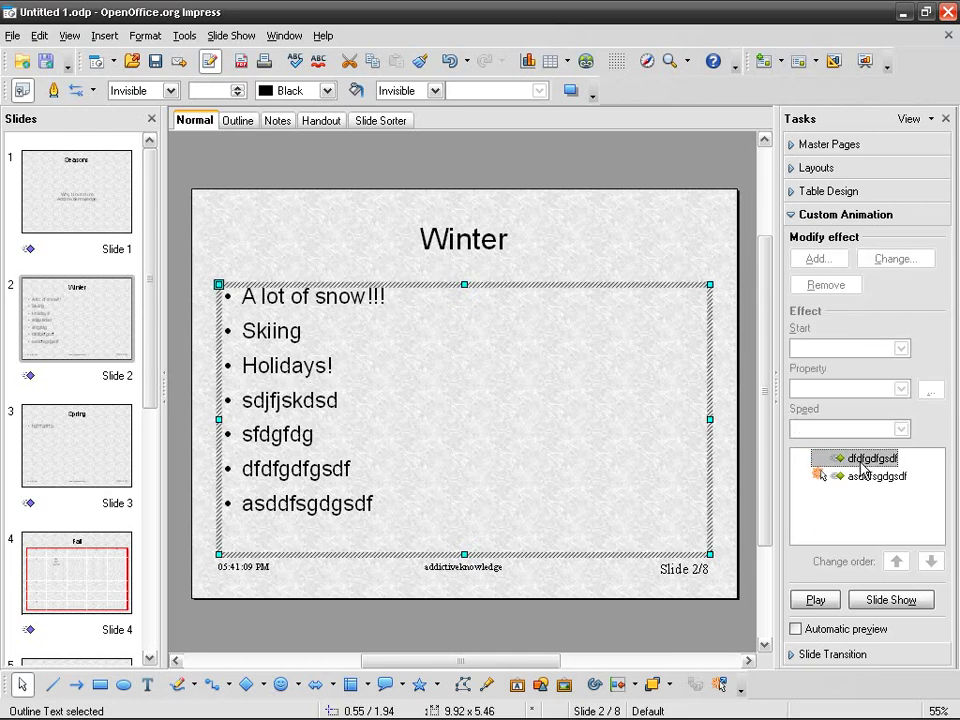
pyautogui.click(862, 459)
pyautogui.press('Delete')
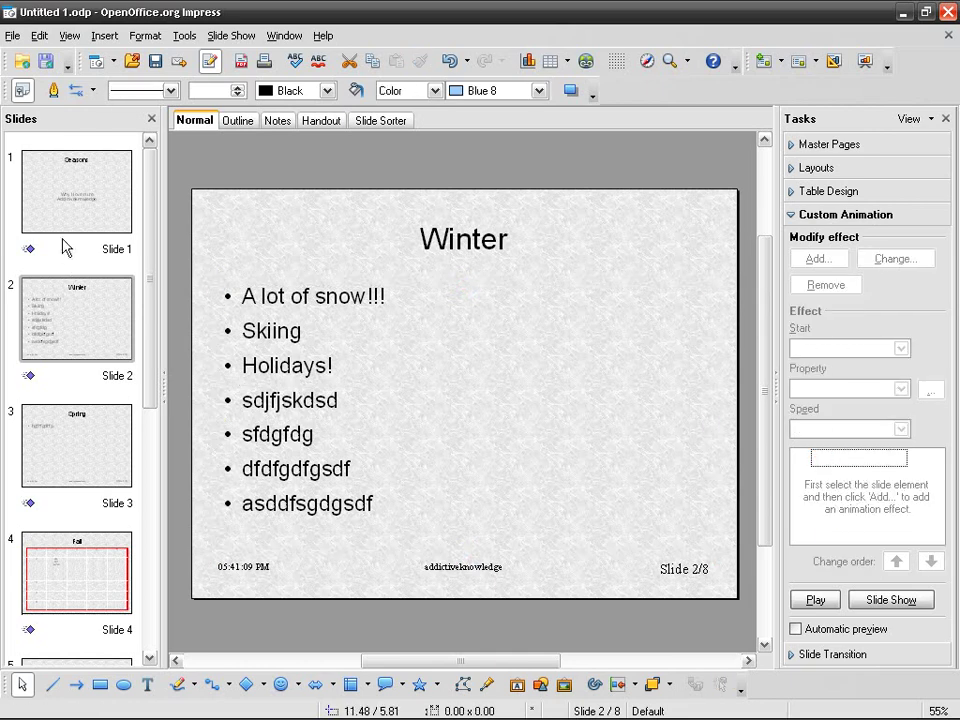
# Apply Wipe Up to all slides from the title slide, keeping the sound as <No Sound>.
pyautogui.click(65, 248)
pyautogui.click(850, 656)
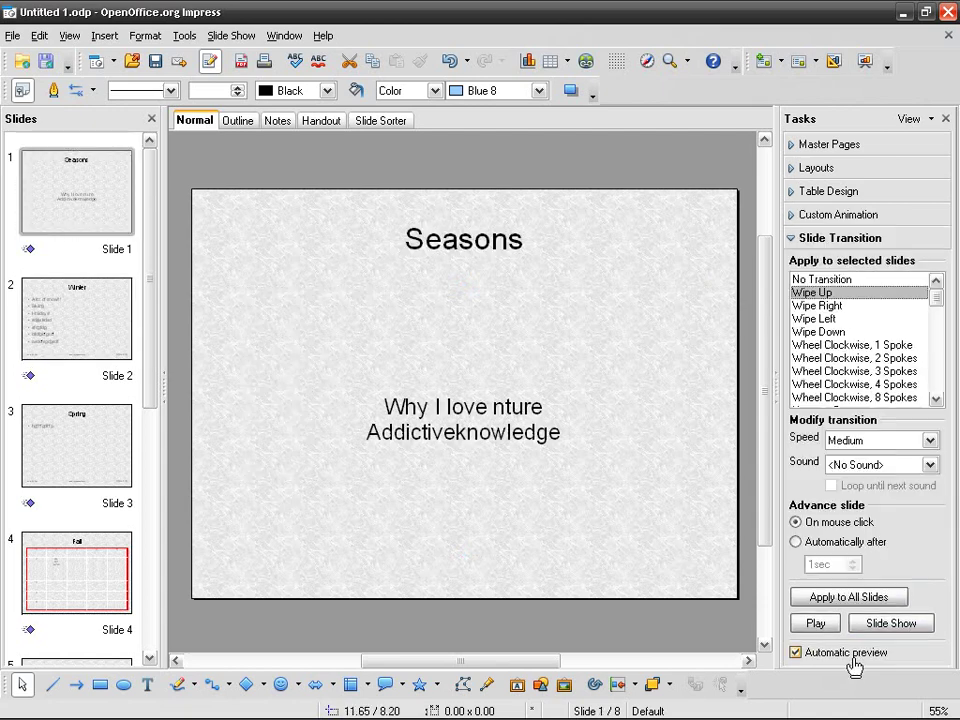
pyautogui.click(842, 600)
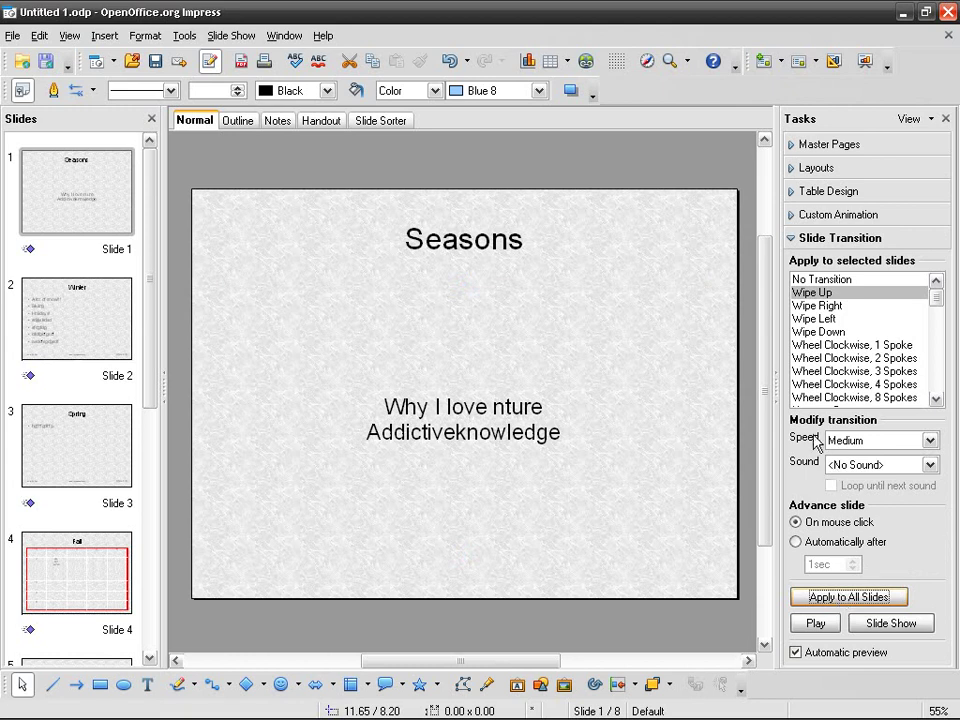
pyautogui.click(902, 474)
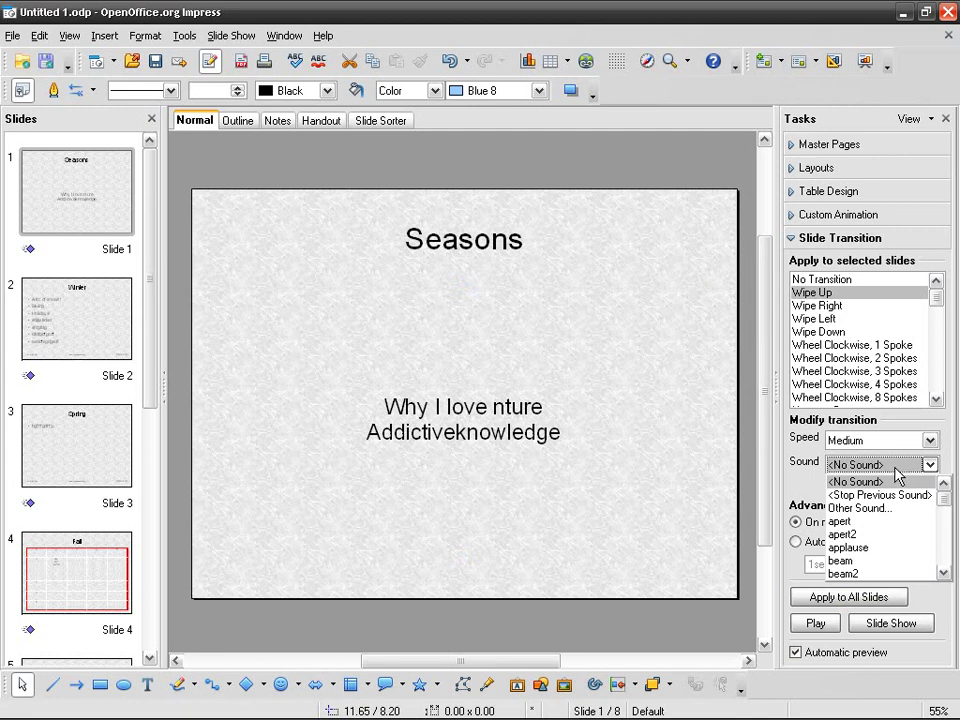
pyautogui.click(75, 192)
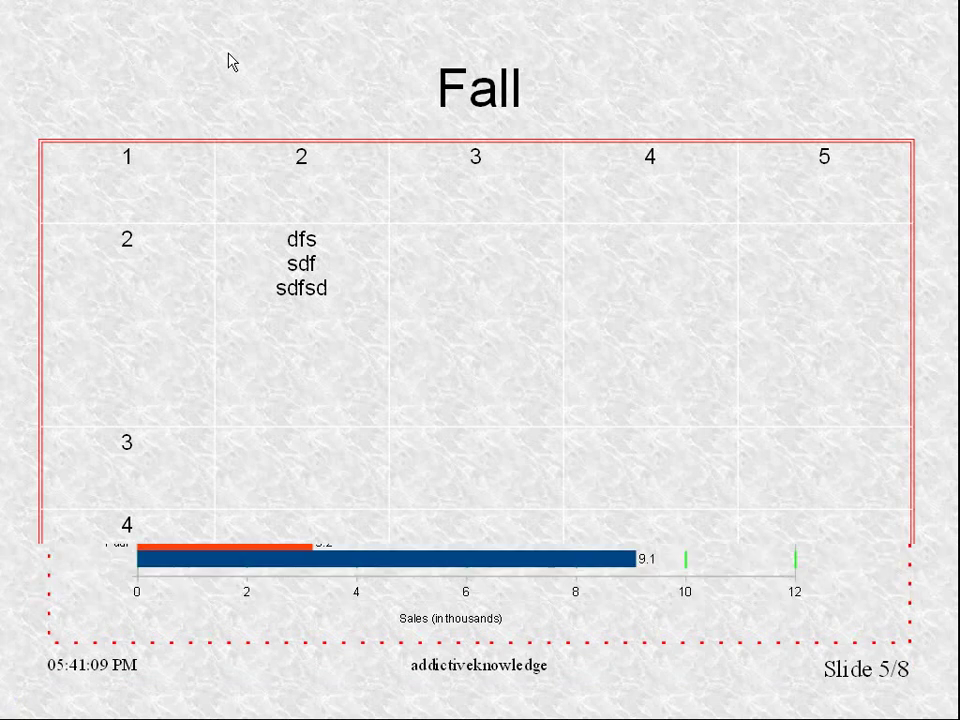
# End the slide show after watching the wipes, returning to the Sales slide.
pyautogui.press('Escape')
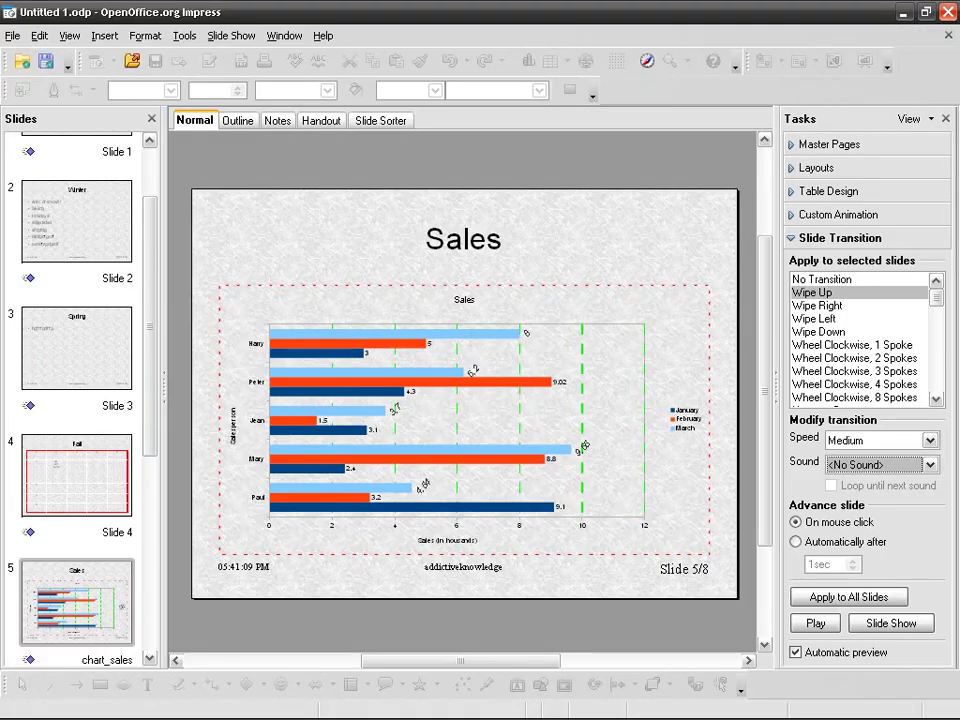
# Return to the Winter slide, 2 of 8, in normal editing view.
pyautogui.moveTo(936, 302)
pyautogui.mouseDown()
pyautogui.moveTo(936, 396)
pyautogui.moveTo(938, 305)
pyautogui.mouseUp()
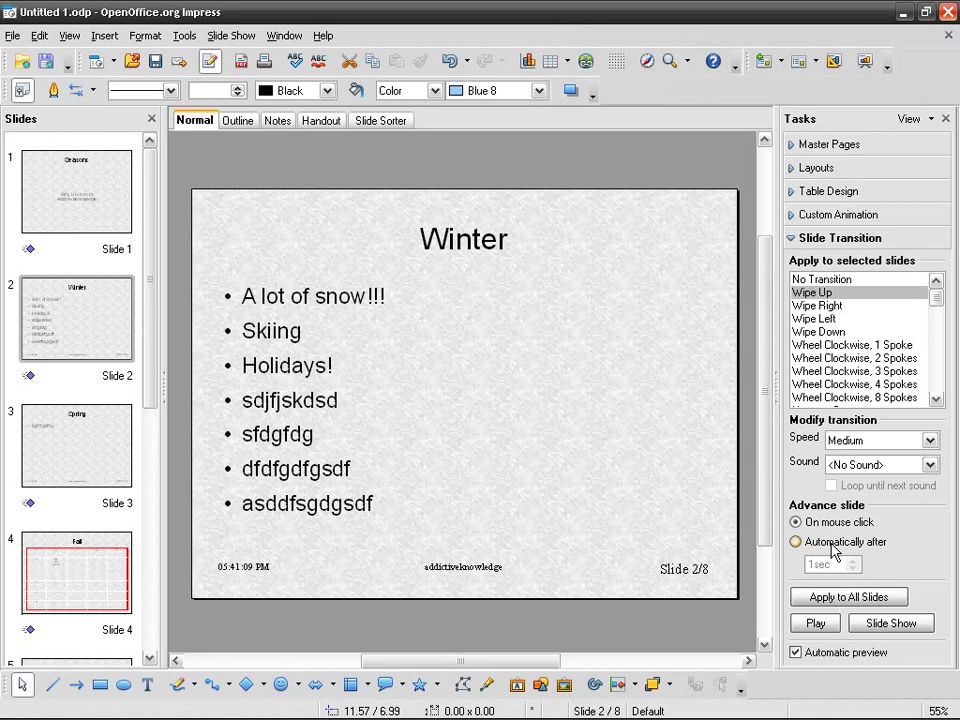
# Switch the Winter slide to advance automatically, experimenting with the preview and advance options.
pyautogui.click(796, 653)
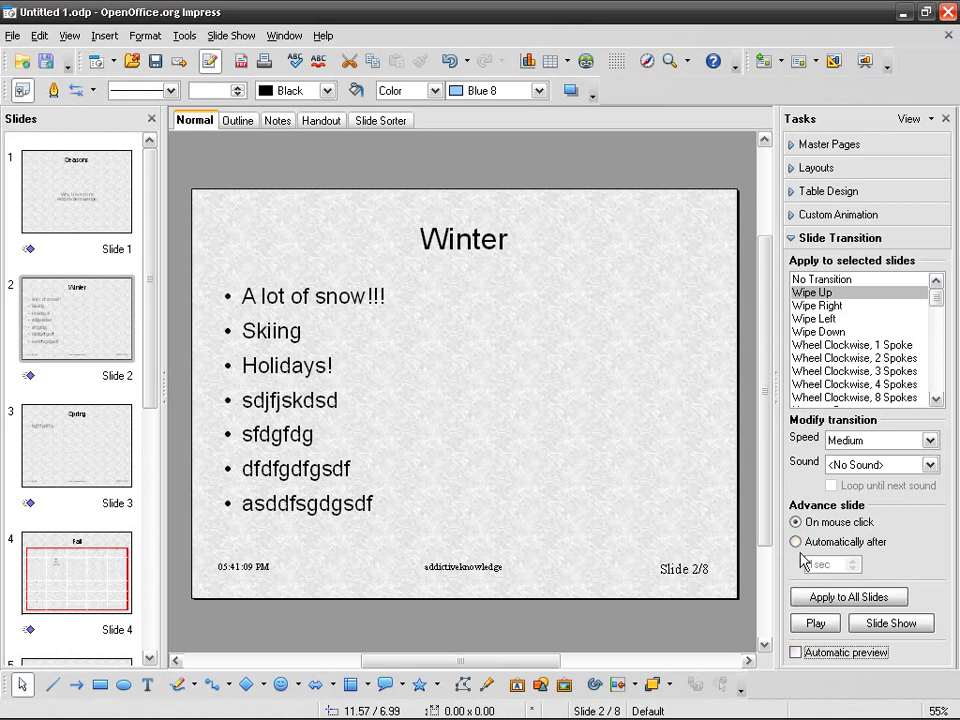
pyautogui.click(796, 541)
pyautogui.click(852, 562)
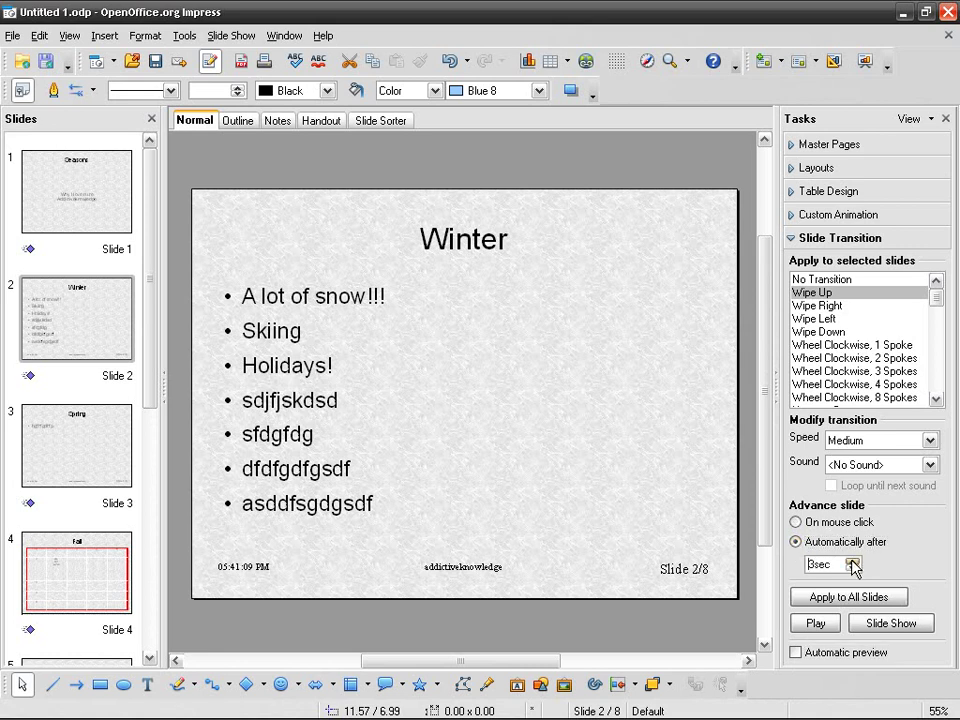
pyautogui.click(852, 568)
pyautogui.click(796, 652)
pyautogui.click(797, 523)
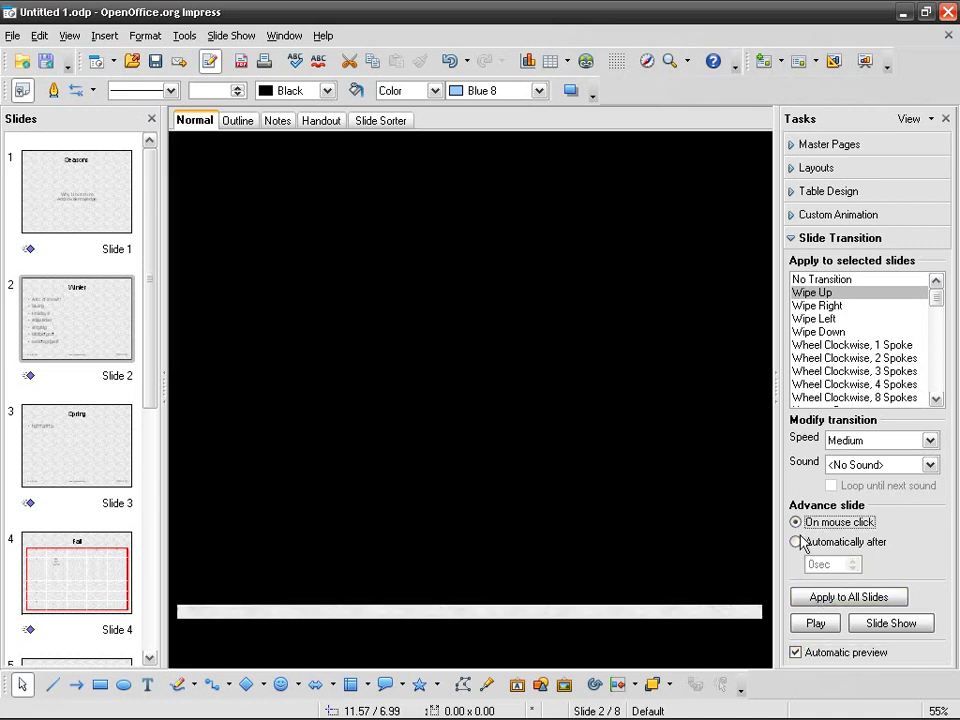
pyautogui.click(797, 541)
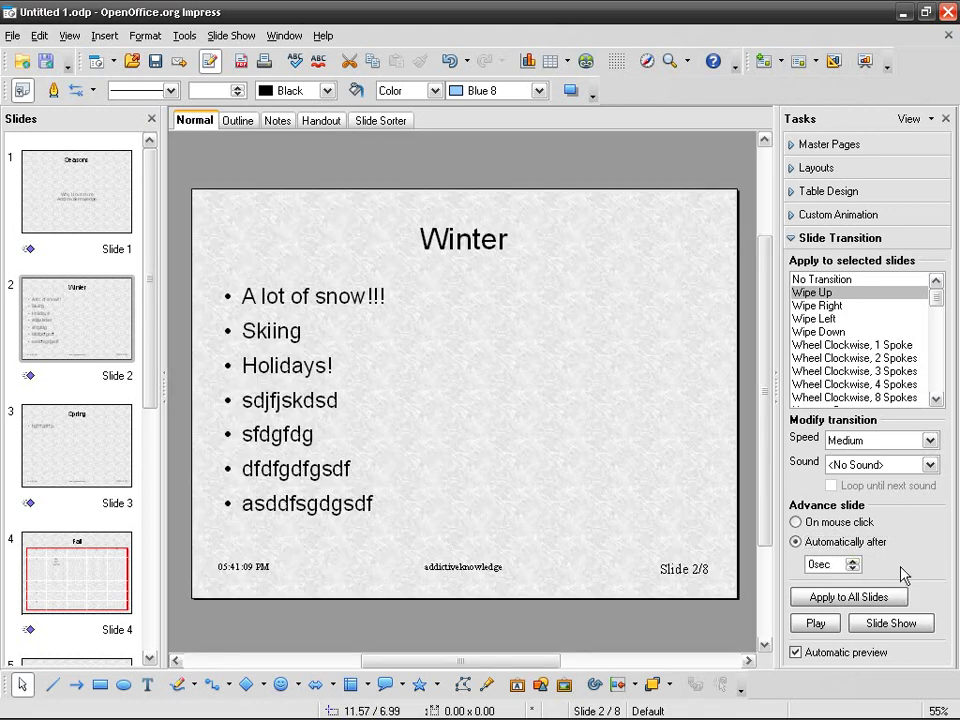
# Set the automatic advance delay to 3 seconds with automatic preview turned off.
pyautogui.click(853, 562)
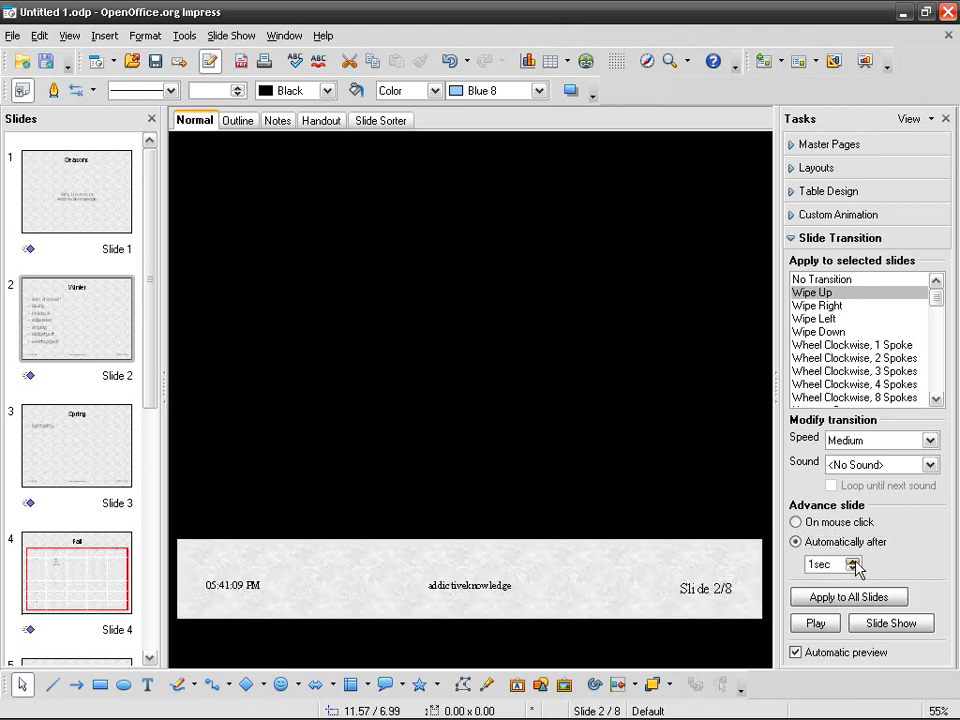
pyautogui.click(853, 562)
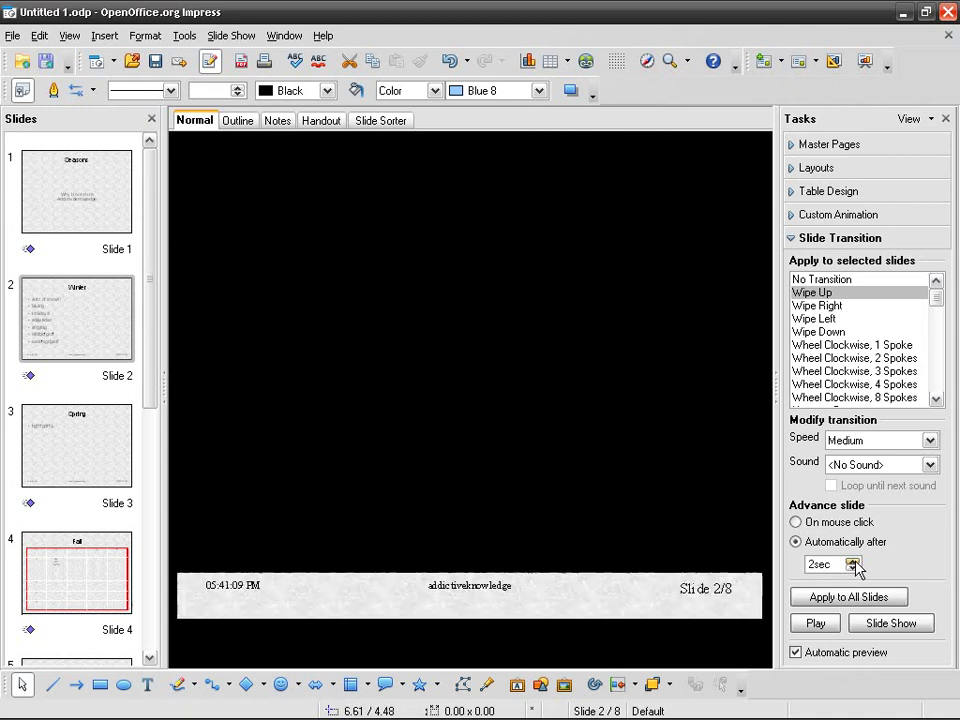
pyautogui.click(853, 562)
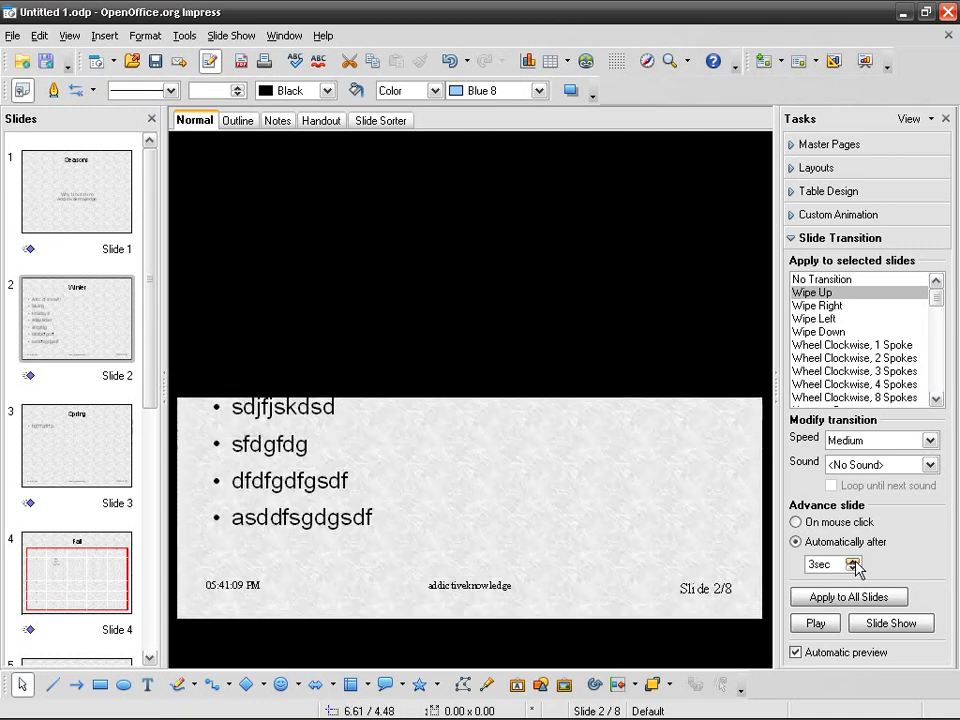
pyautogui.click(796, 653)
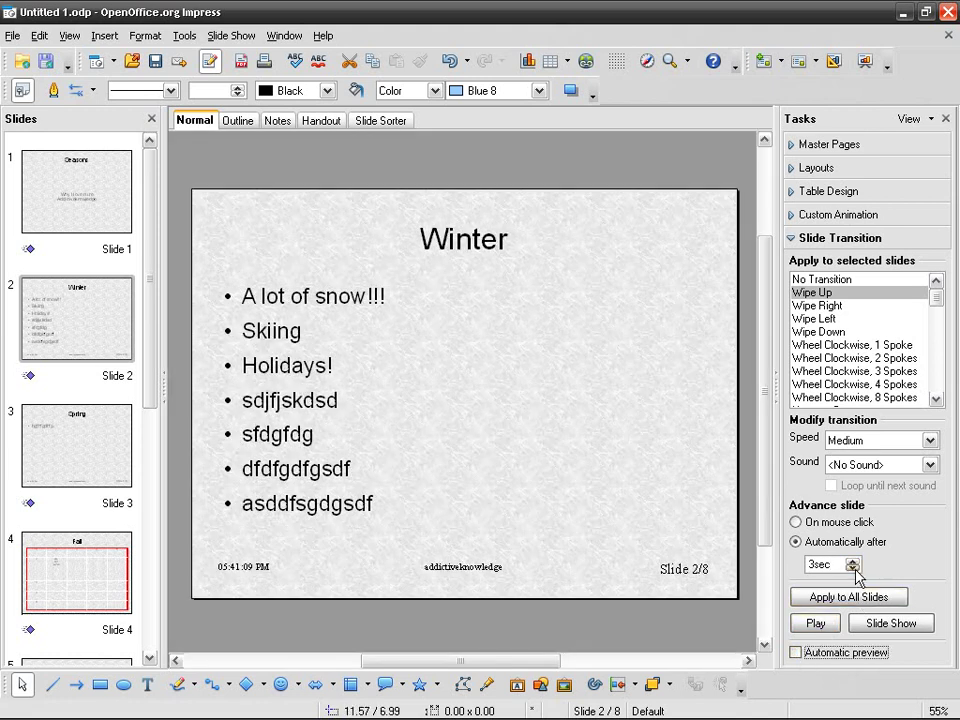
pyautogui.click(853, 568)
pyautogui.click(853, 568)
pyautogui.click(853, 568)
pyautogui.click(853, 562)
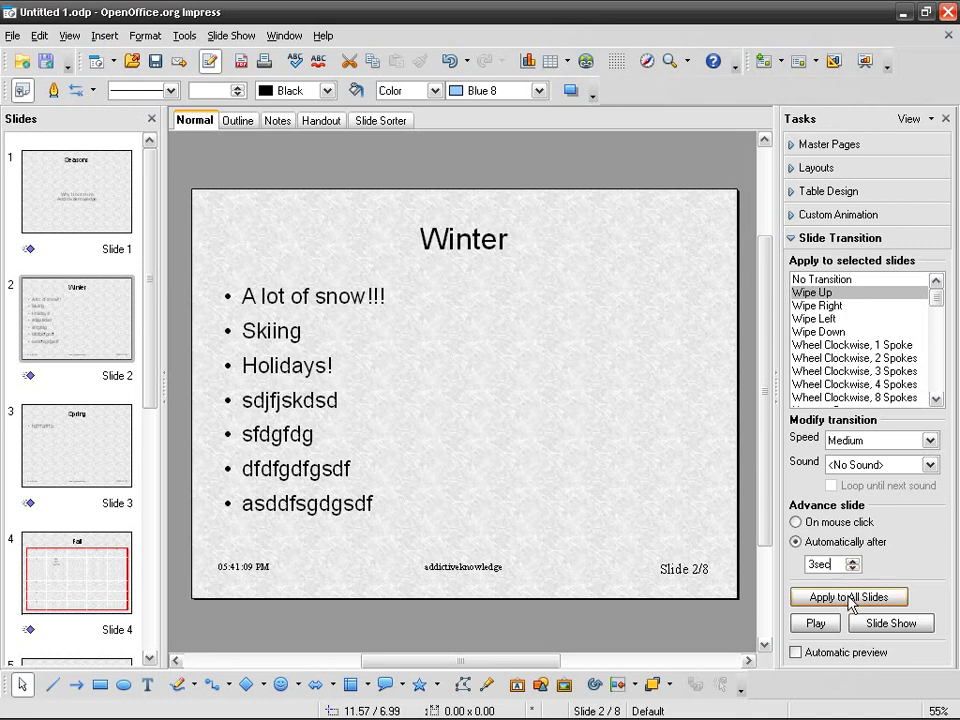
# Apply the 3-second automatic advance to all slides and select the title slide.
pyautogui.click(849, 598)
pyautogui.click(86, 176)
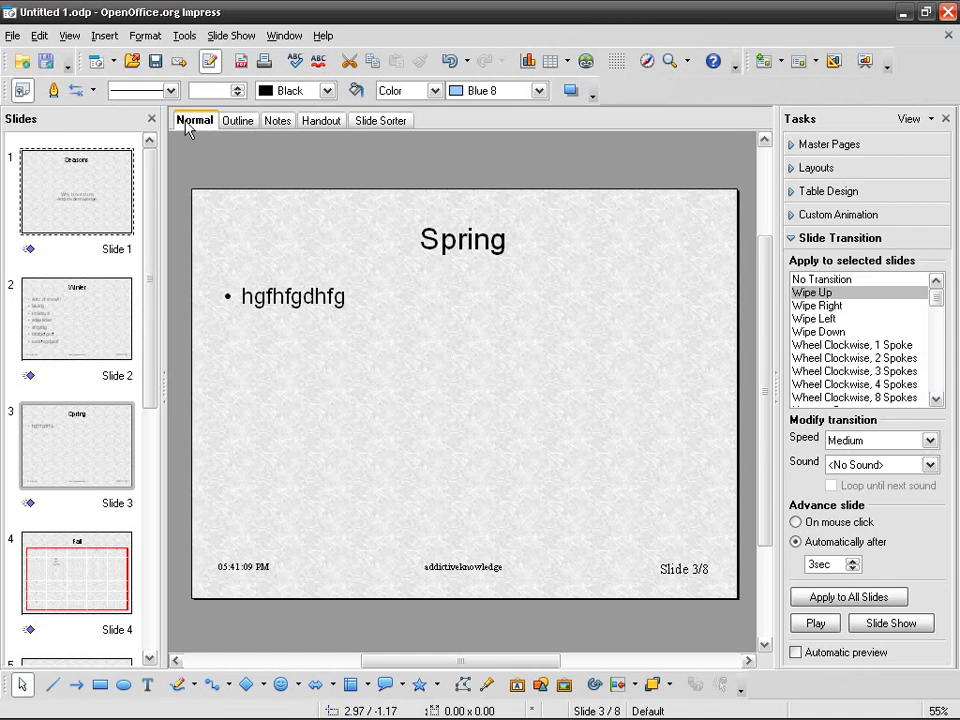
# Widen the Tasks pane beside the slide overview, shrinking the thumbnails, and adjust the normal-view layout.
pyautogui.click(390, 122)
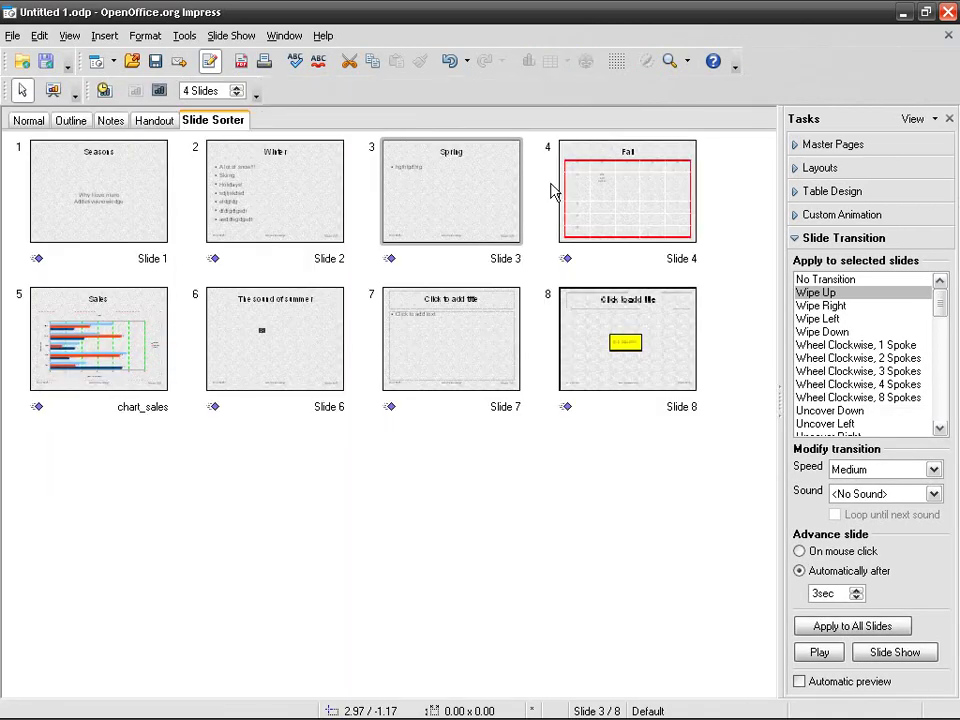
pyautogui.moveTo(765, 279); pyautogui.dragTo(596, 260)
pyautogui.click(24, 120)
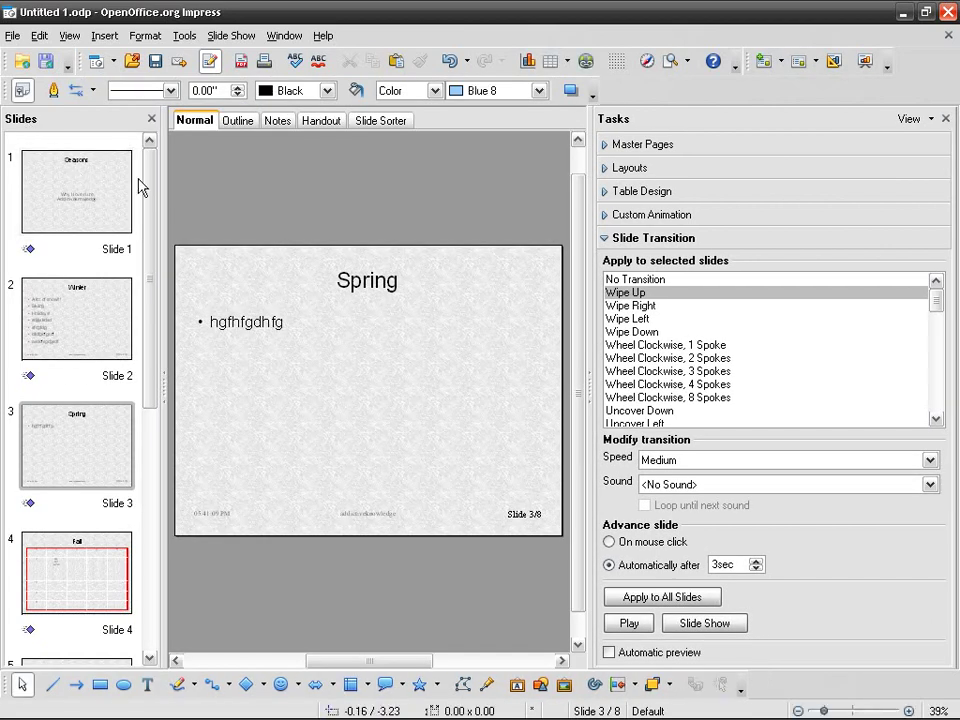
pyautogui.moveTo(146, 188); pyautogui.dragTo(165, 175)
# In Slide Sorter, give slide 1 the Wipe Right transition and check slide 2's transition.
pyautogui.click(380, 120)
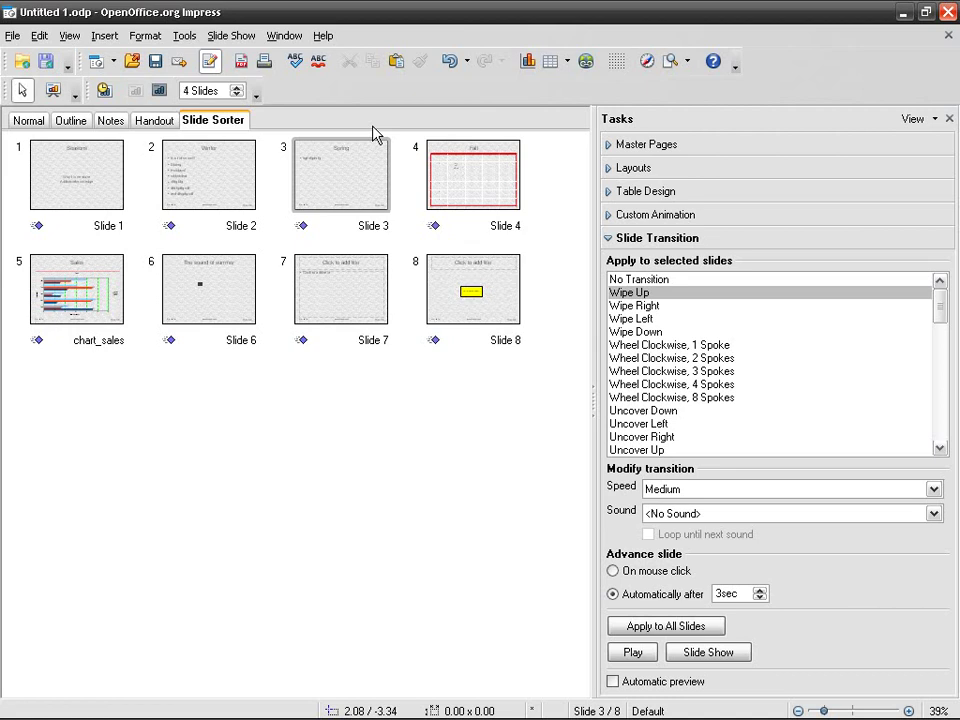
pyautogui.click(83, 196)
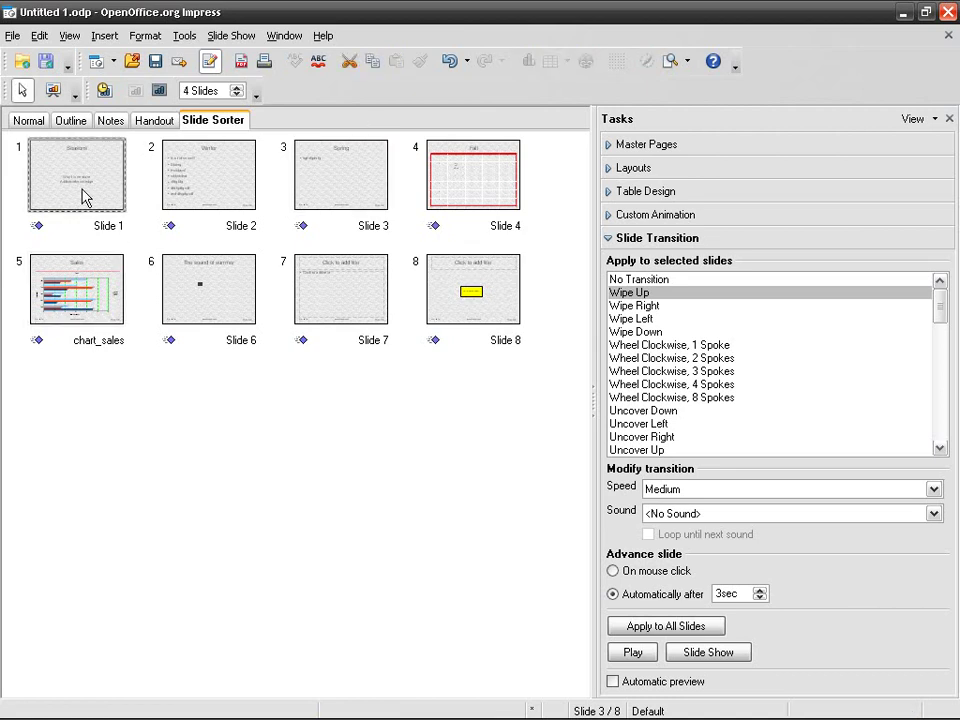
pyautogui.click(649, 308)
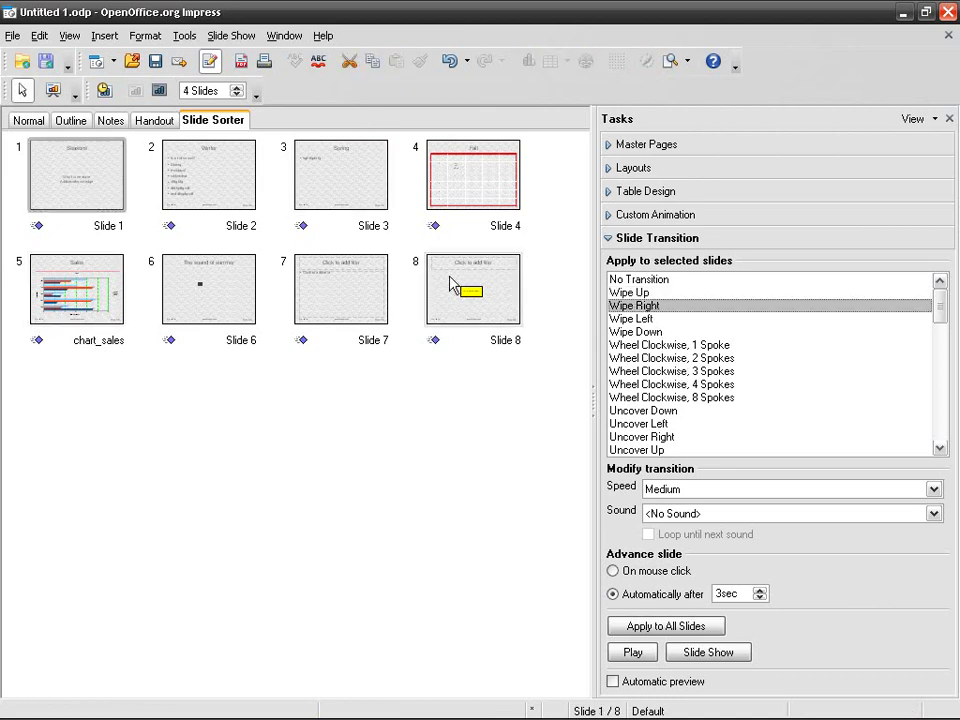
pyautogui.click(195, 178)
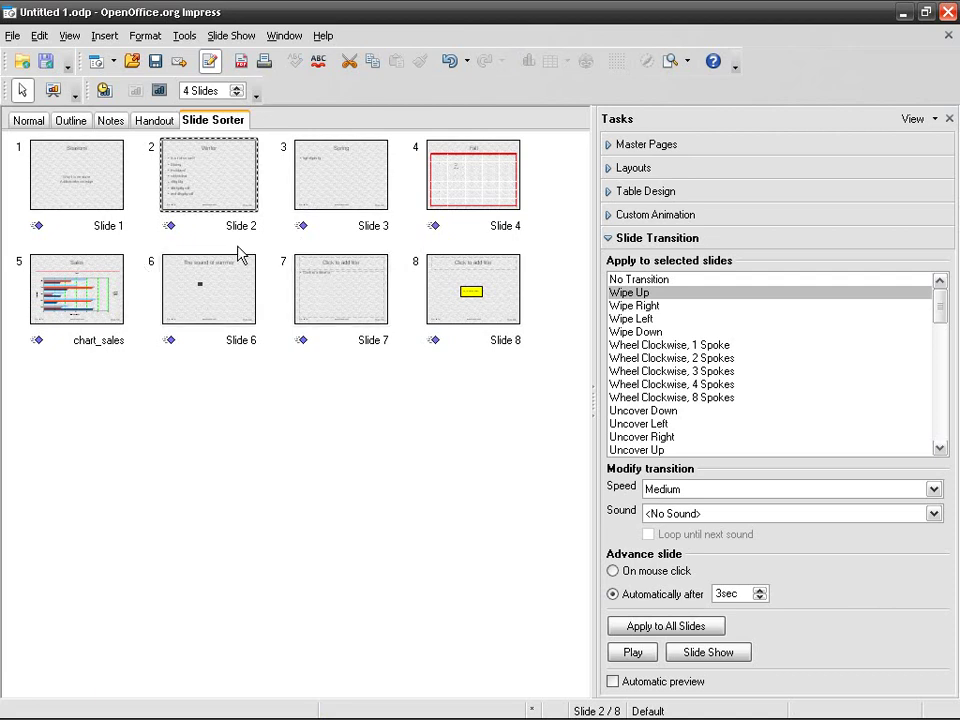
# Open slide 8 with its yellow 'go to sales chart' button in Normal view.
pyautogui.click(445, 425)
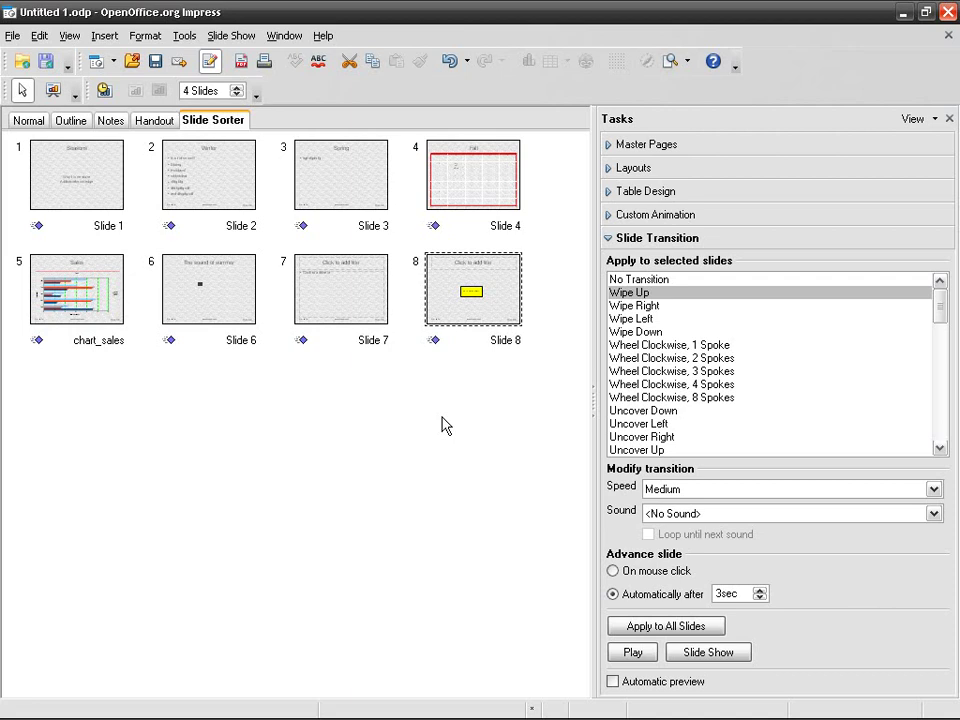
pyautogui.click(28, 120)
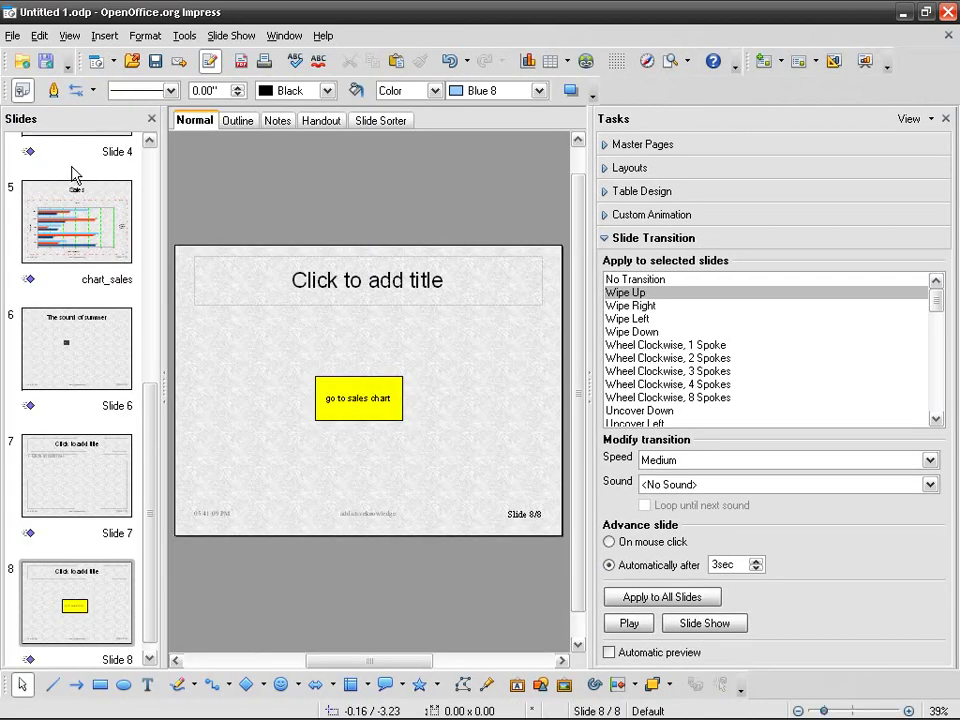